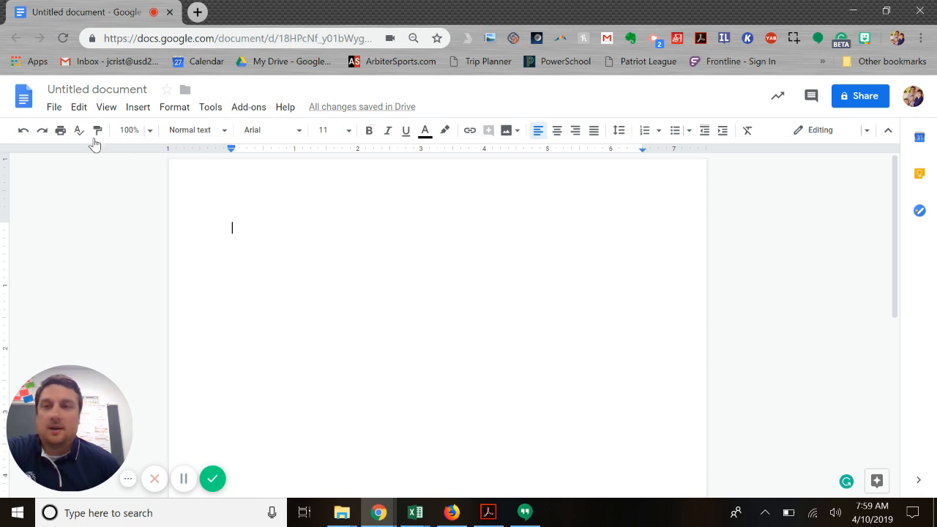
- Set the document's page color to light blue in the page setup
{"action": "left_click", "coordinate": [55, 108]}
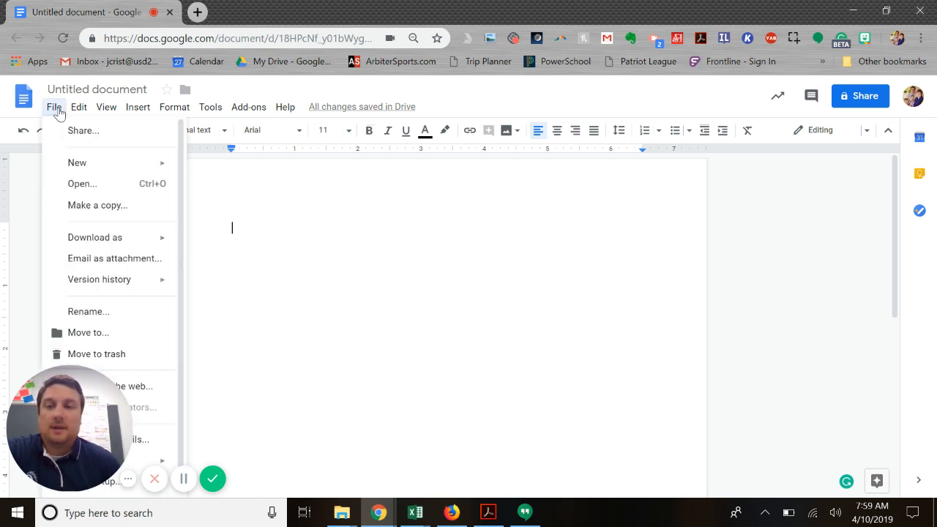
{"action": "mouse_move", "coordinate": [165, 110]}
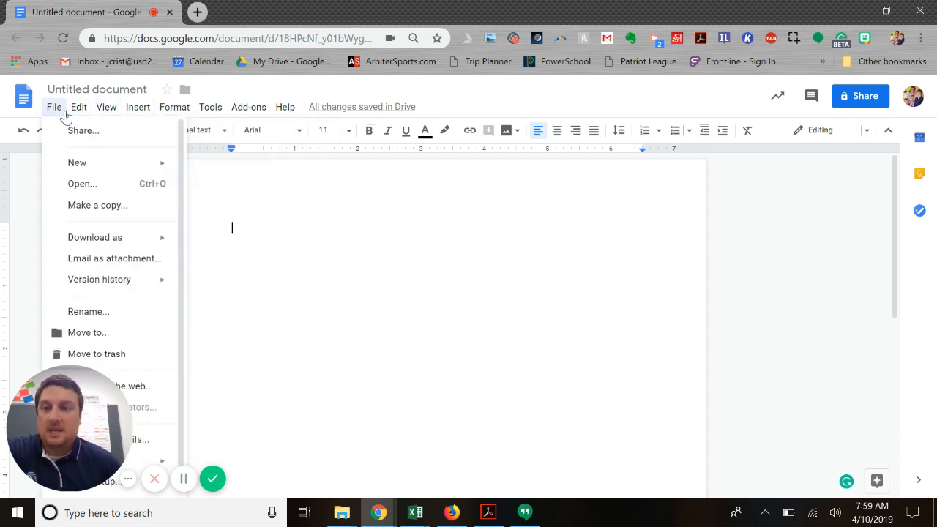
{"action": "mouse_move", "coordinate": [82, 110]}
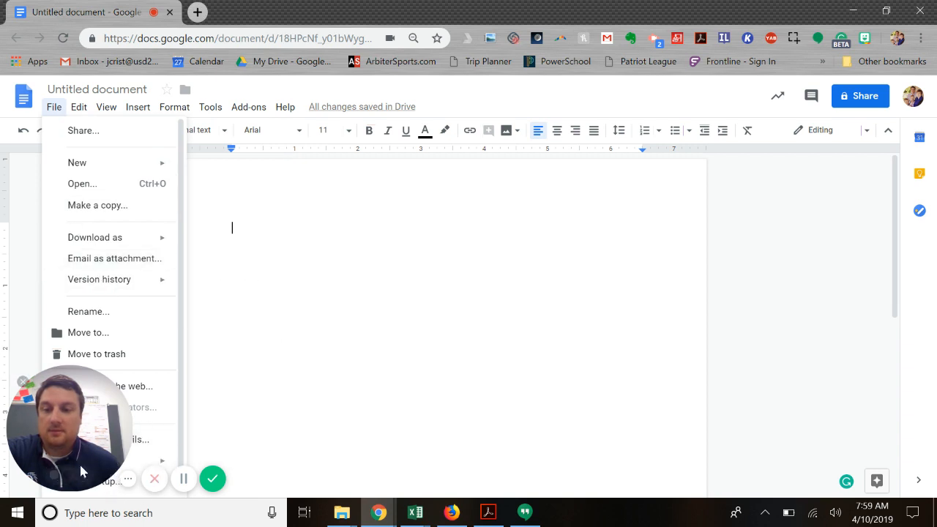
{"action": "left_click_drag", "start_coordinate": [128, 425], "coordinate": [455, 344]}
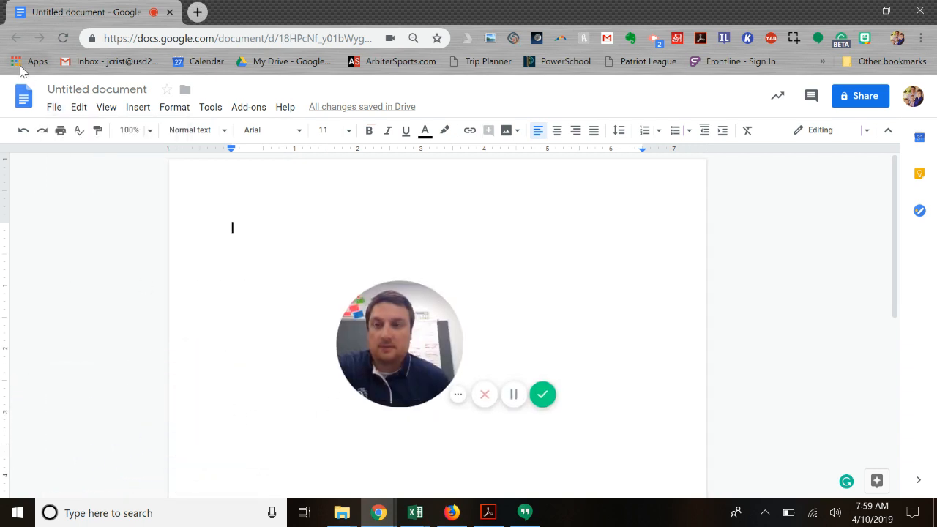
{"action": "left_click", "coordinate": [54, 110]}
{"action": "left_click", "coordinate": [101, 481]}
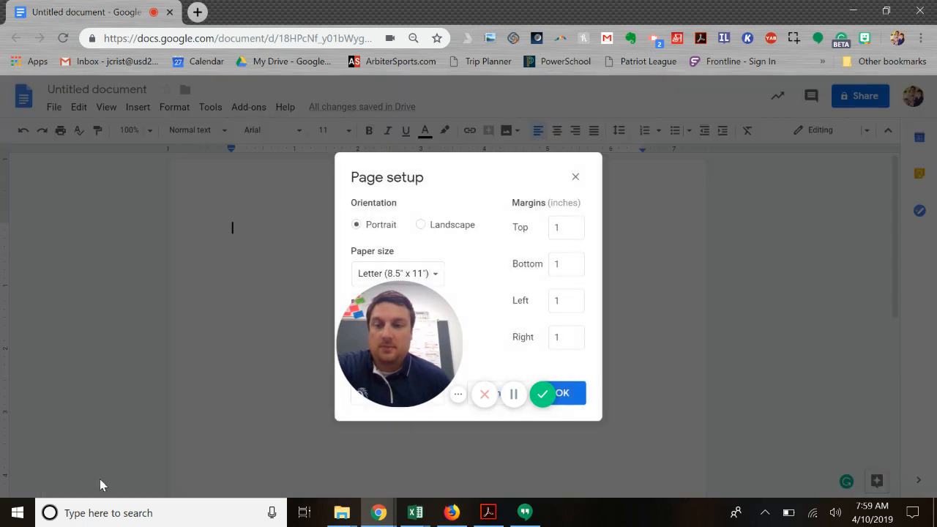
{"action": "left_click_drag", "start_coordinate": [382, 349], "coordinate": [66, 422]}
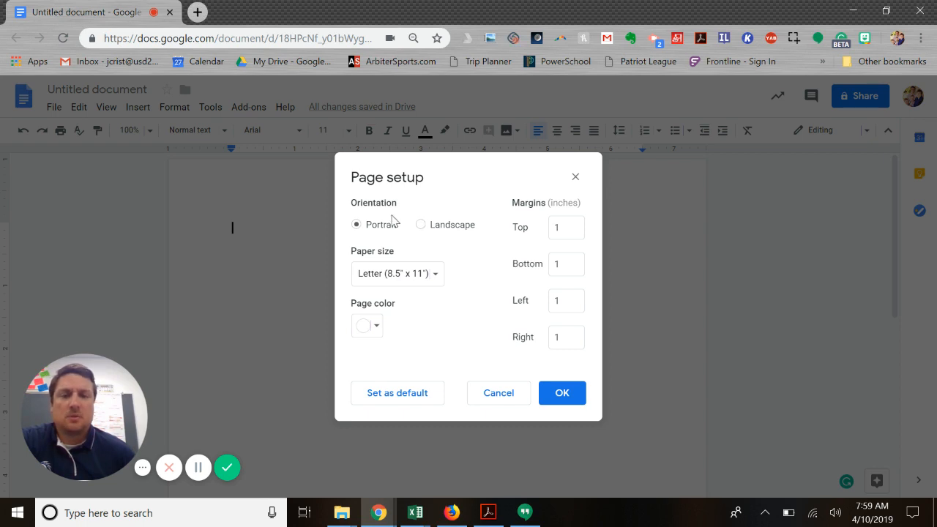
{"action": "left_click", "coordinate": [378, 327]}
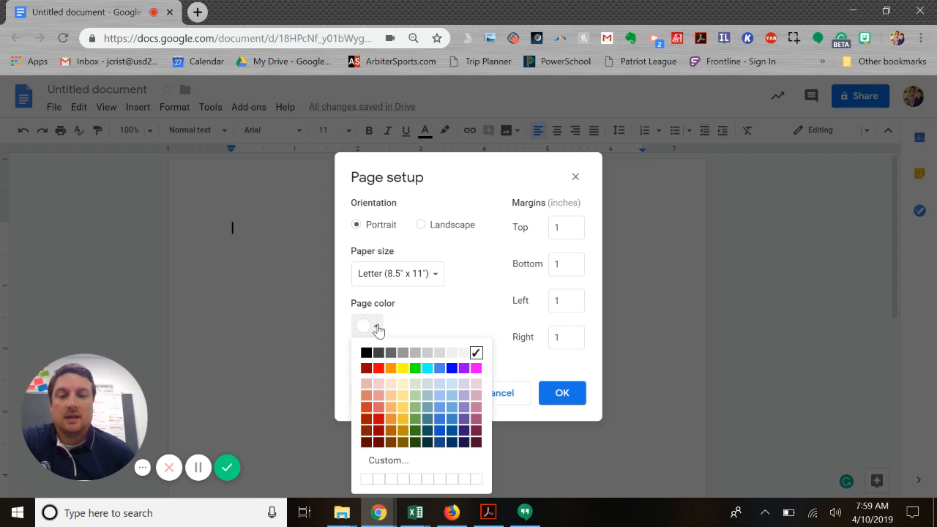
{"action": "left_click", "coordinate": [439, 397]}
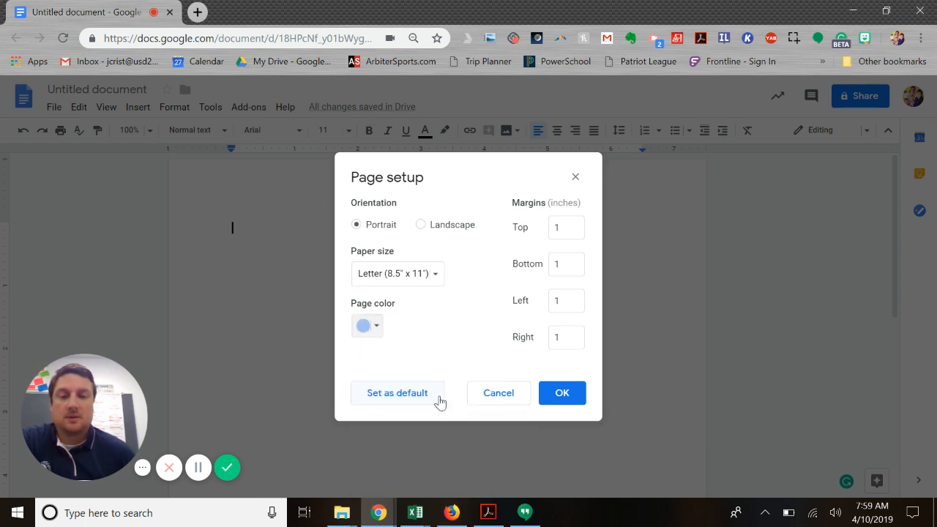
{"action": "left_click", "coordinate": [561, 393]}
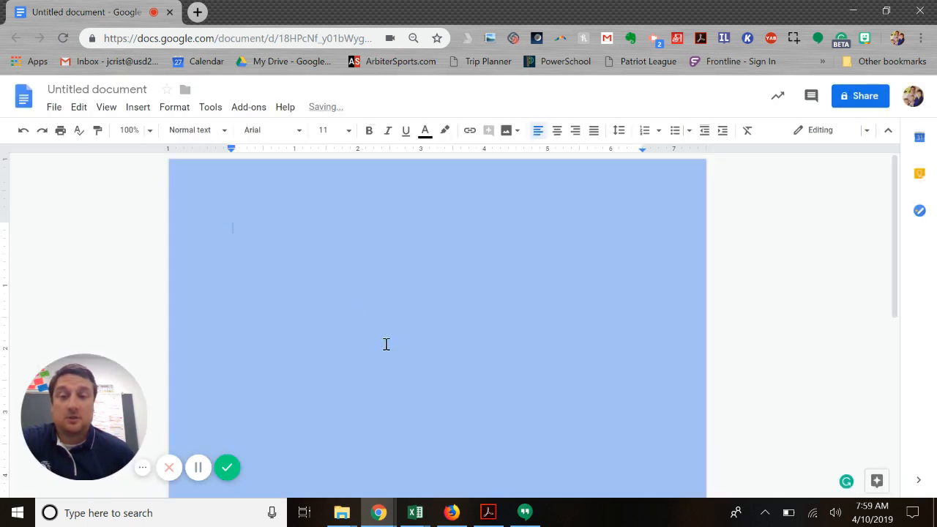
- Set the document's page color back to white in the page setup
{"action": "left_click", "coordinate": [54, 107]}
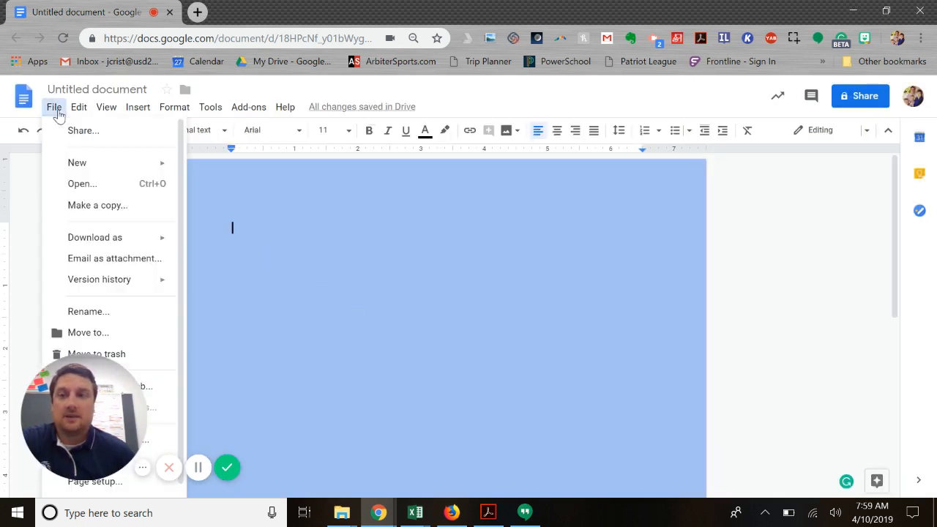
{"action": "left_click", "coordinate": [114, 483]}
{"action": "left_click", "coordinate": [366, 326]}
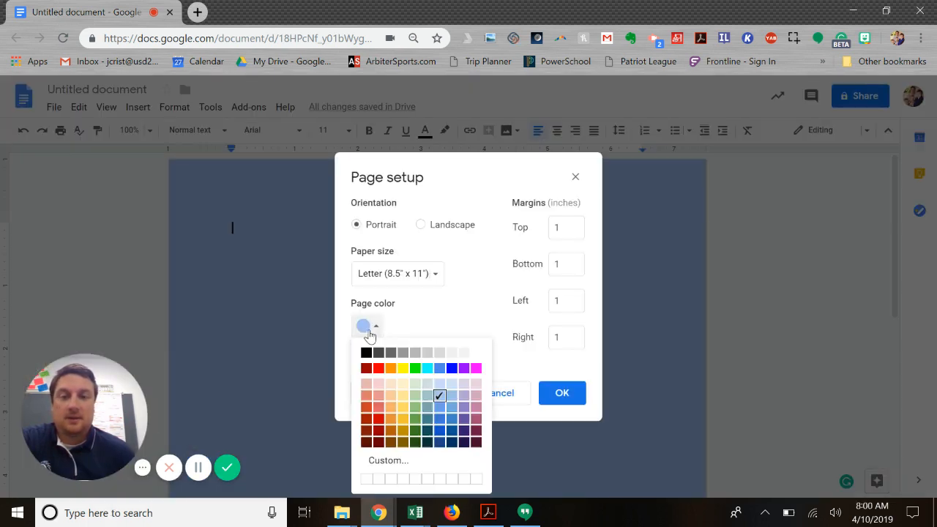
{"action": "left_click", "coordinate": [477, 354]}
{"action": "left_click", "coordinate": [556, 391]}
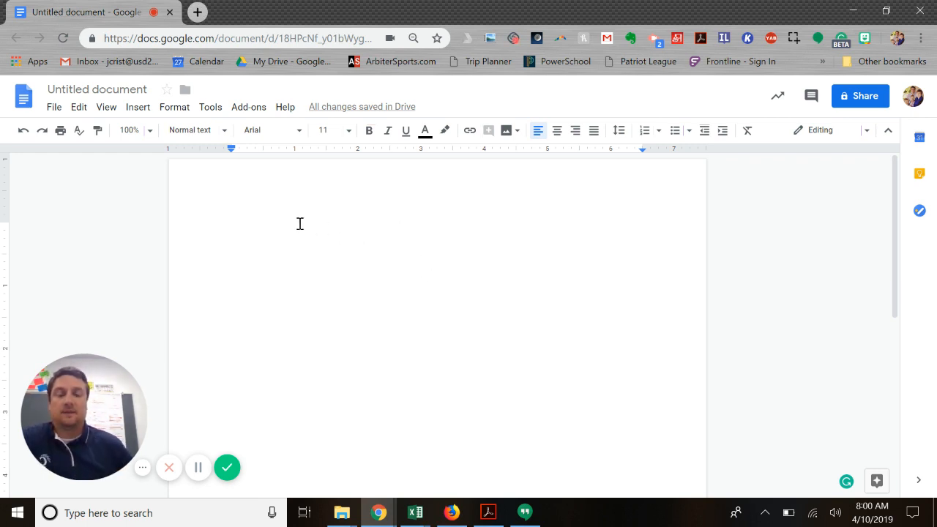
- Enter "Thinking Scaffold" as a centered line in the document and give the file the same name
{"action": "type", "text": "T"}
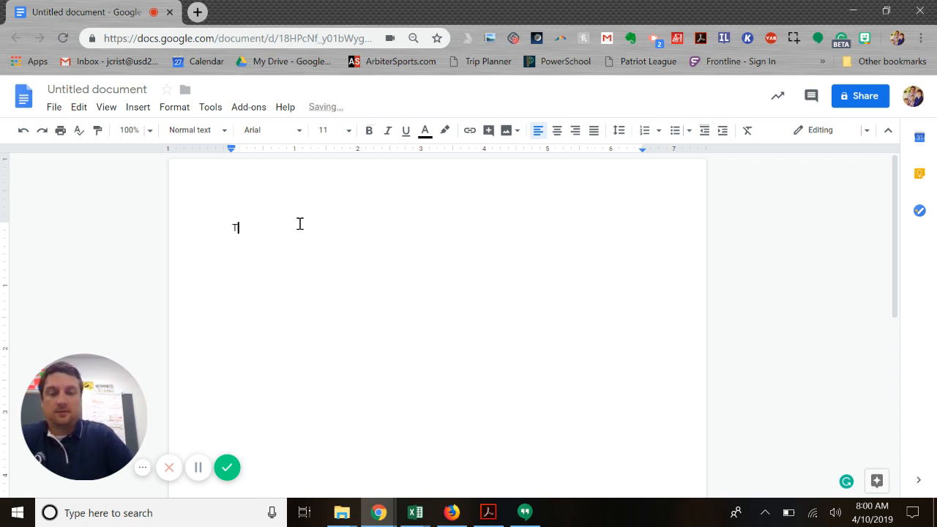
{"action": "type", "text": "hinking Scaffold"}
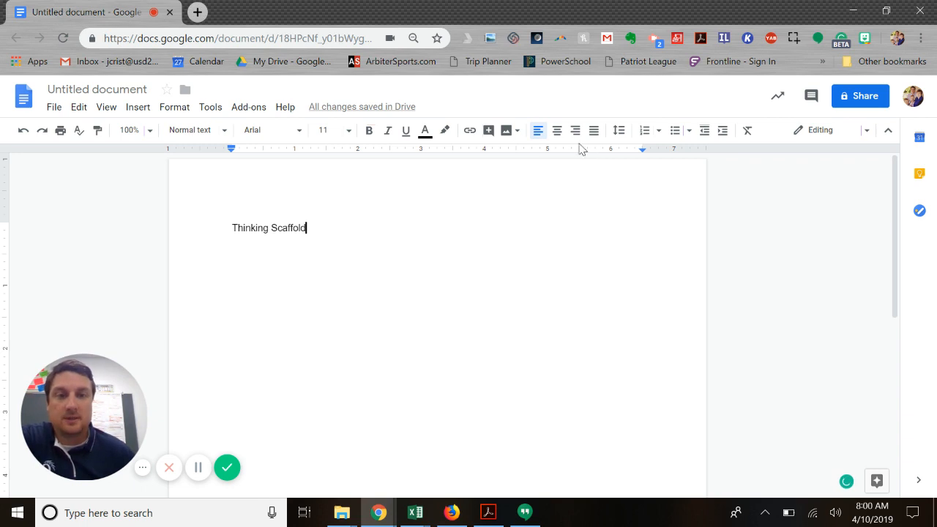
{"action": "left_click", "coordinate": [557, 131]}
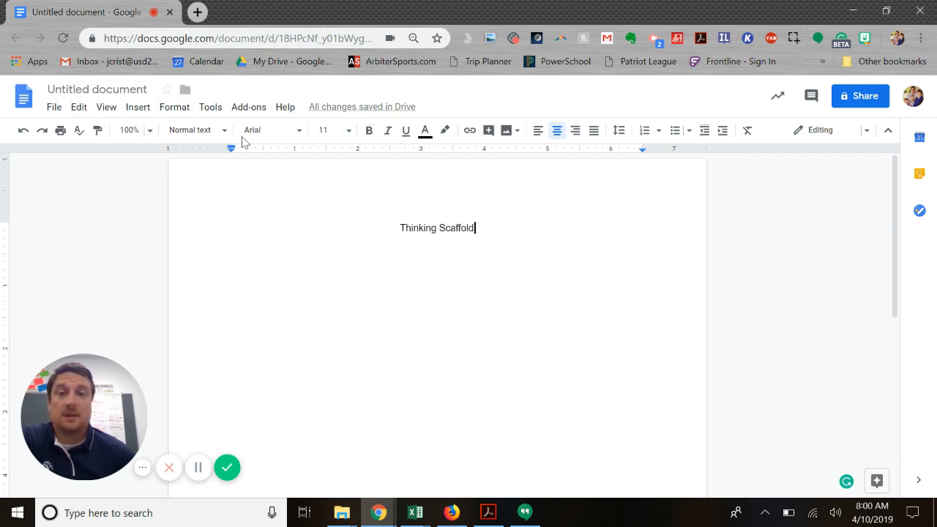
{"action": "left_click", "coordinate": [123, 87]}
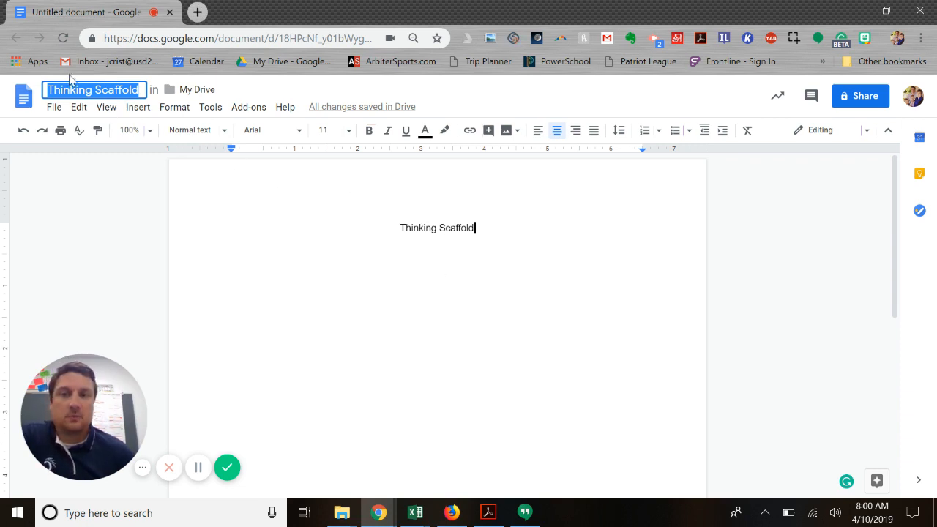
{"action": "left_click", "coordinate": [450, 233]}
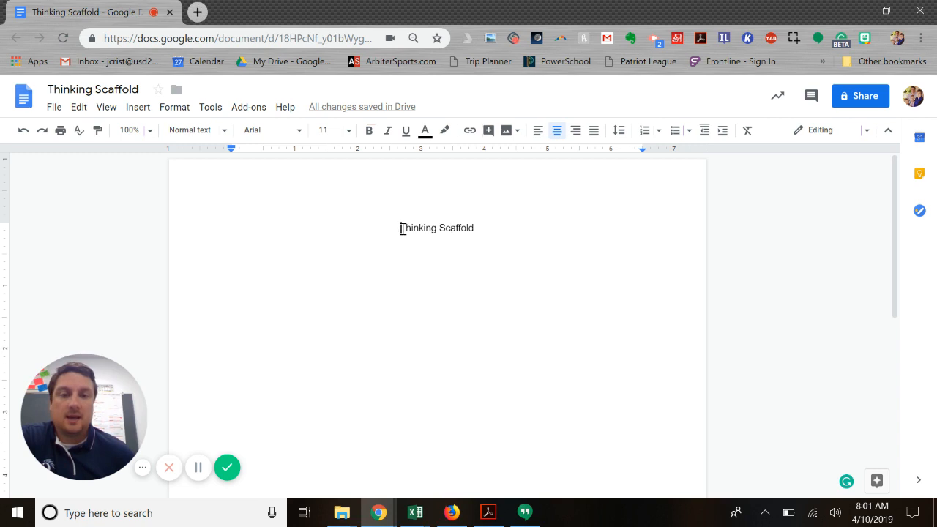
- Apply the Title style to the "Thinking Scaffold" line
{"action": "left_click_drag", "start_coordinate": [401, 230], "coordinate": [472, 226]}
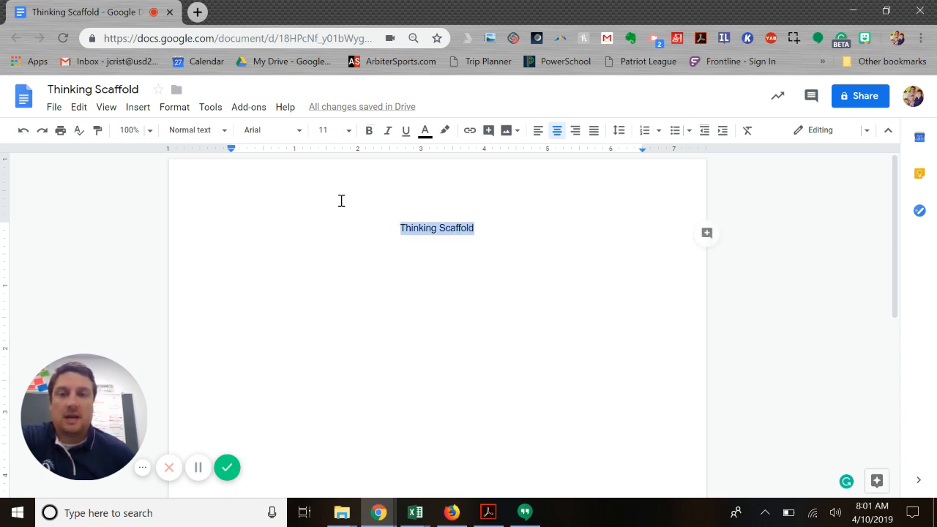
{"action": "left_click", "coordinate": [224, 131]}
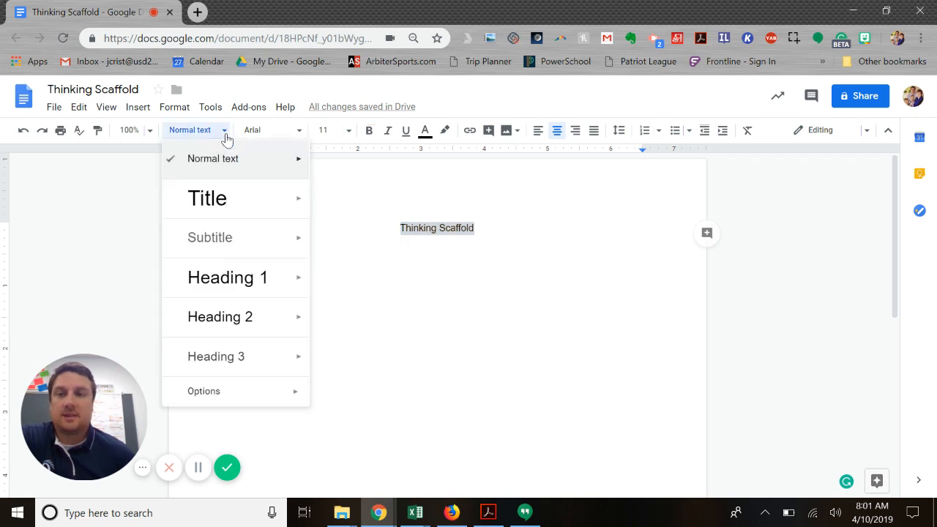
{"action": "left_click", "coordinate": [208, 199]}
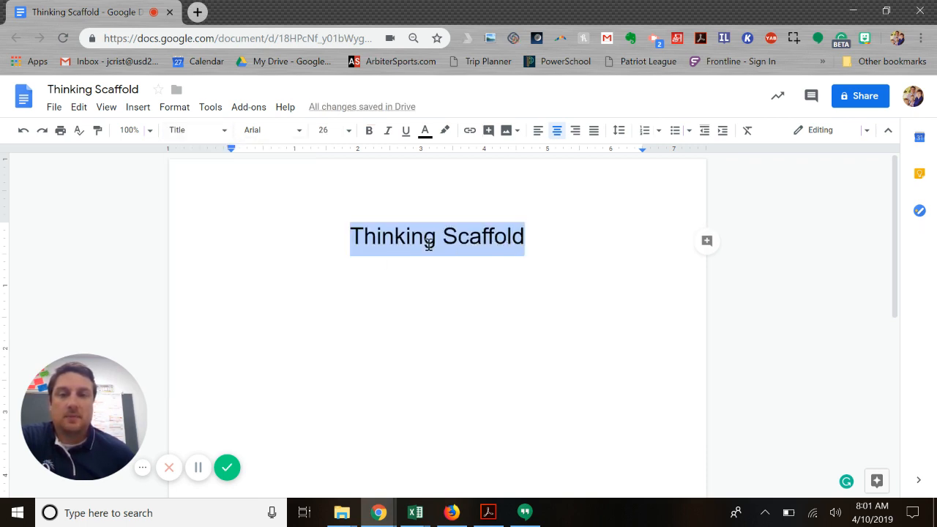
- Look through the list of available fonts for the selected title
{"action": "left_click", "coordinate": [299, 132]}
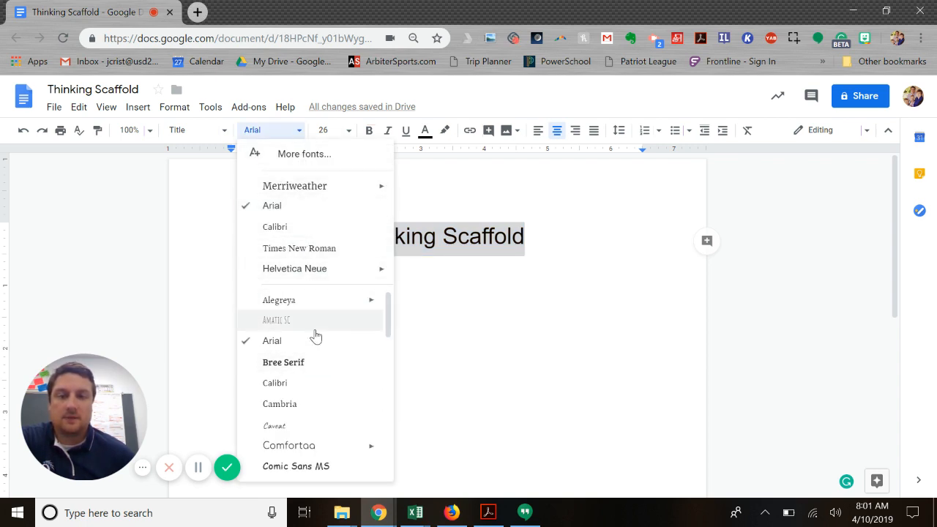
{"action": "scroll", "coordinate": [315, 334], "scroll_direction": "down", "scroll_amount": 3}
{"action": "scroll", "coordinate": [326, 381], "scroll_direction": "down", "scroll_amount": 5}
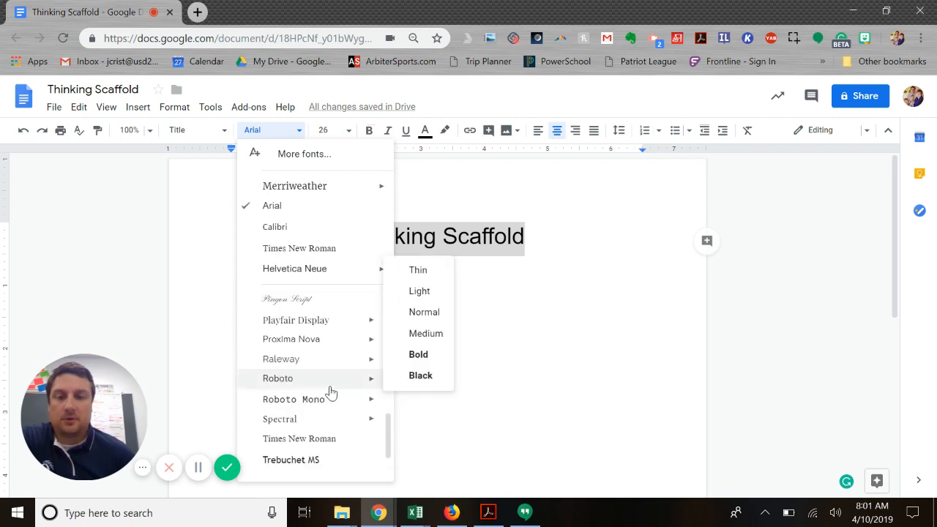
{"action": "scroll", "coordinate": [329, 448], "scroll_direction": "up", "scroll_amount": 2}
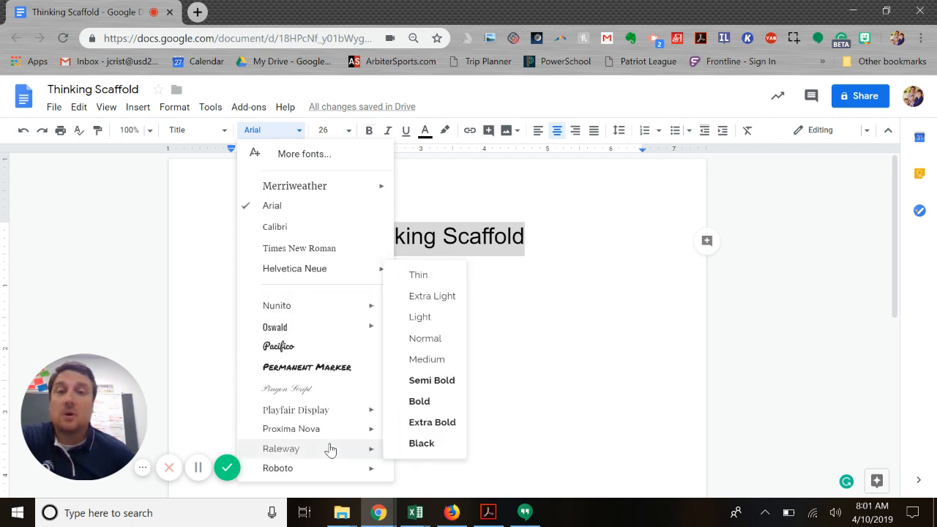
{"action": "scroll", "coordinate": [329, 448], "scroll_direction": "up", "scroll_amount": 5}
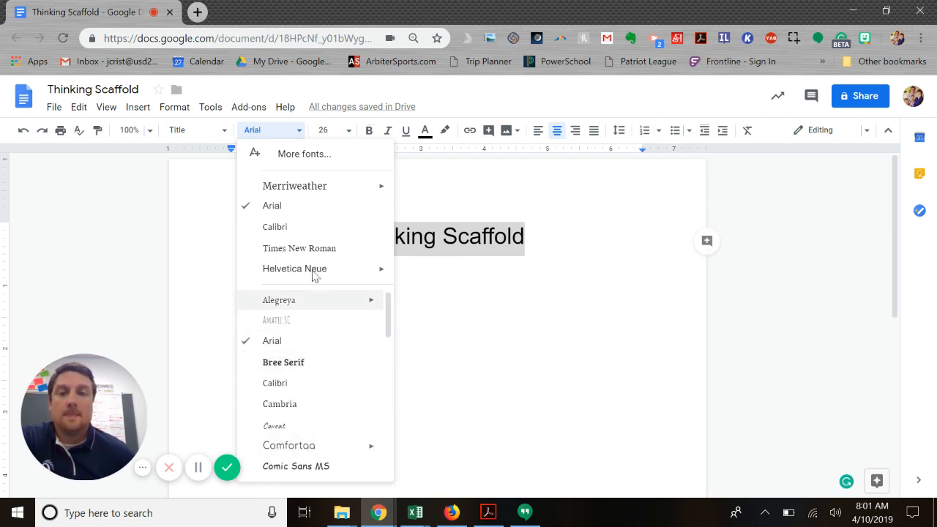
- Open the collection of additional fonts and examine its fonts and script filter options
{"action": "left_click", "coordinate": [308, 161]}
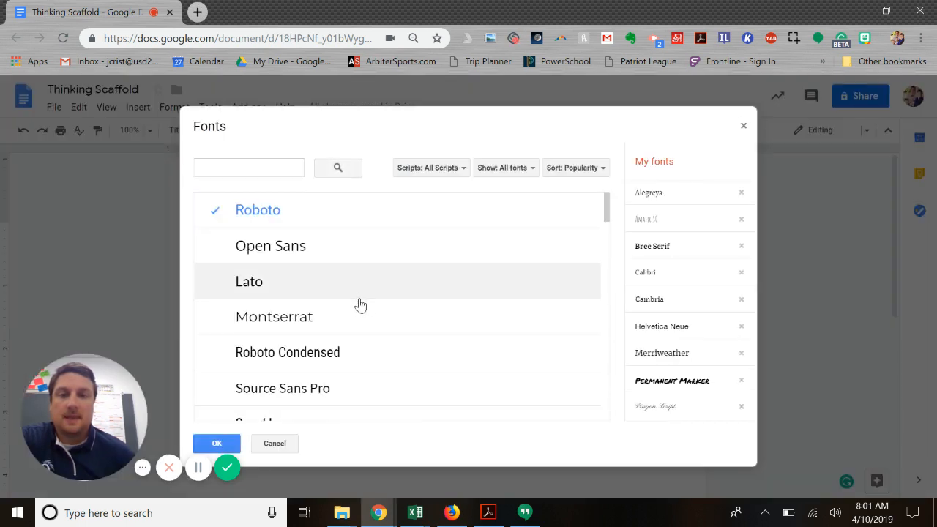
{"action": "scroll", "coordinate": [516, 305], "scroll_direction": "down", "scroll_amount": 2}
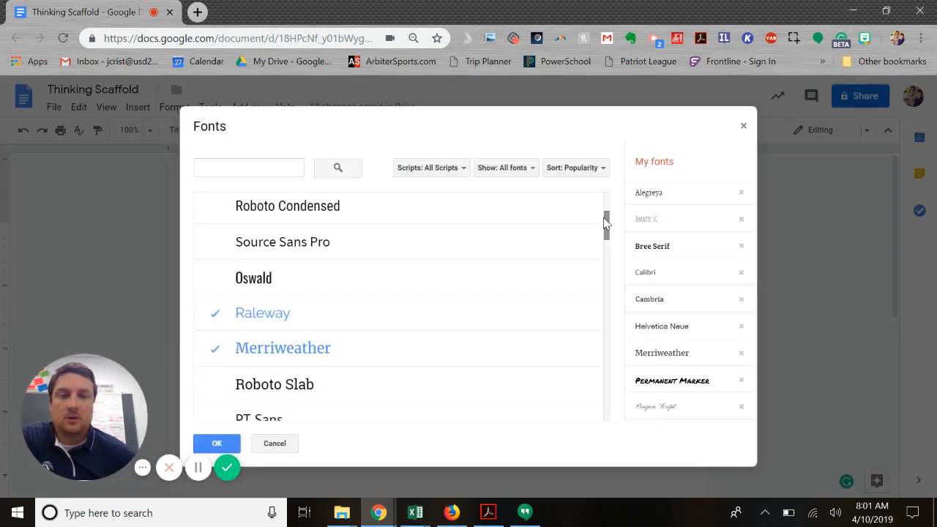
{"action": "left_click_drag", "start_coordinate": [607, 221], "coordinate": [605, 277]}
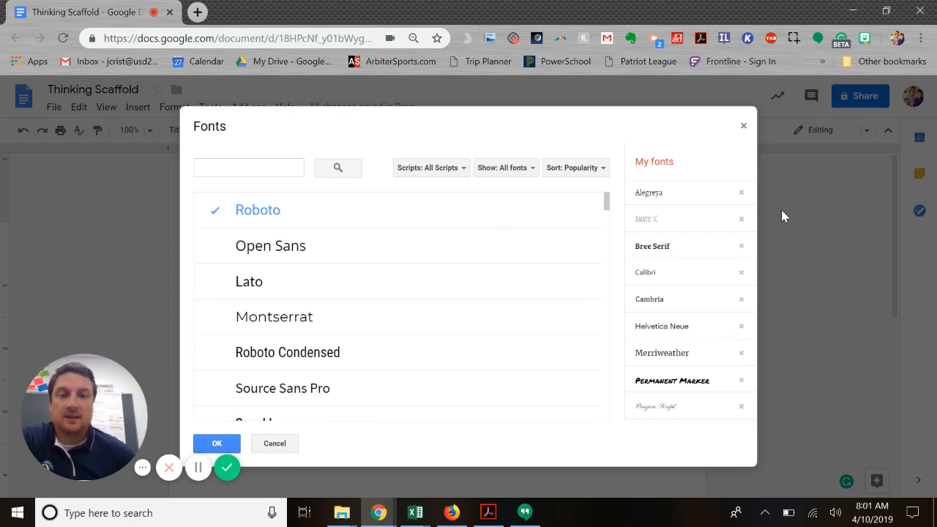
{"action": "scroll", "coordinate": [696, 259], "scroll_direction": "down", "scroll_amount": 3}
{"action": "scroll", "coordinate": [694, 293], "scroll_direction": "up", "scroll_amount": 3}
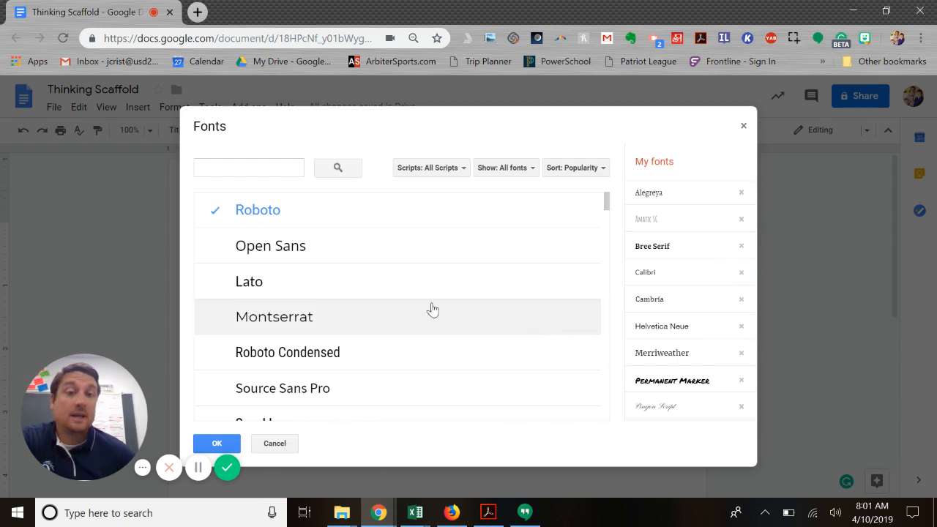
{"action": "left_click", "coordinate": [268, 168]}
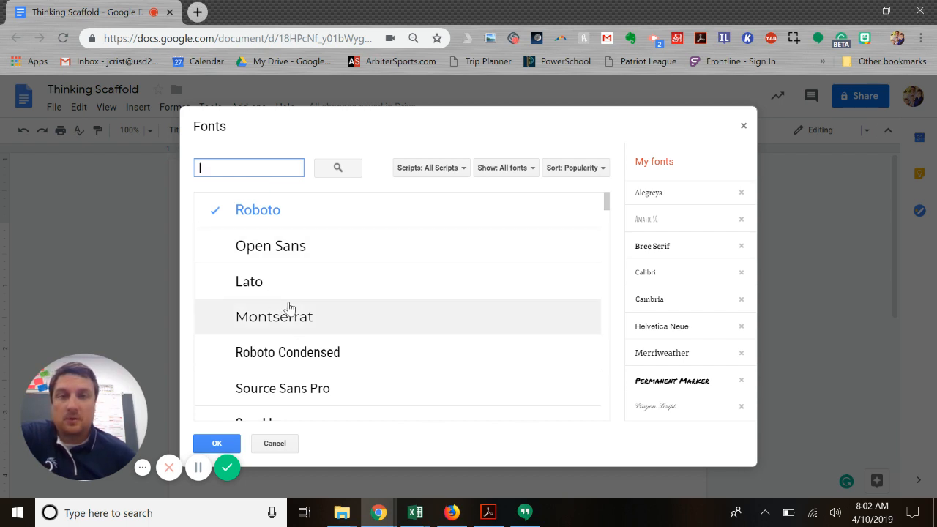
{"action": "left_click", "coordinate": [461, 169]}
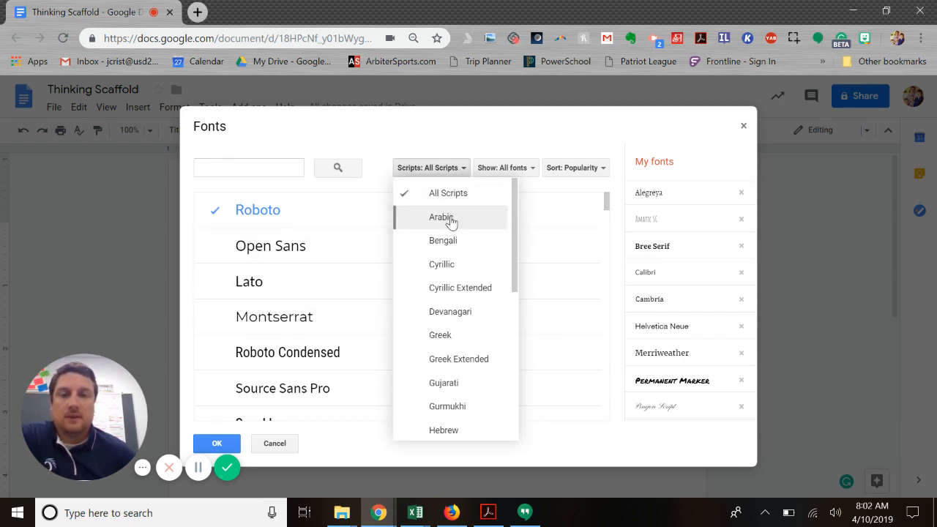
{"action": "scroll", "coordinate": [461, 337], "scroll_direction": "down", "scroll_amount": 5}
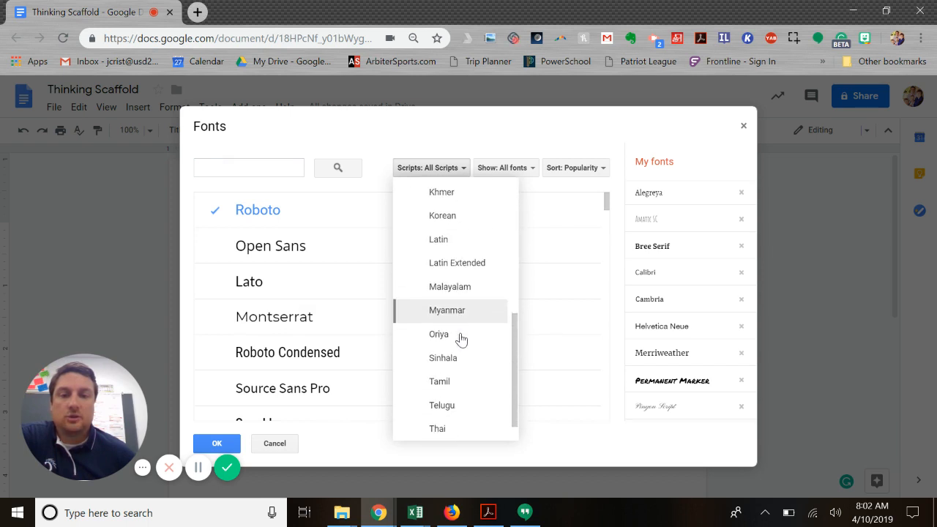
{"action": "scroll", "coordinate": [462, 325], "scroll_direction": "up", "scroll_amount": 5}
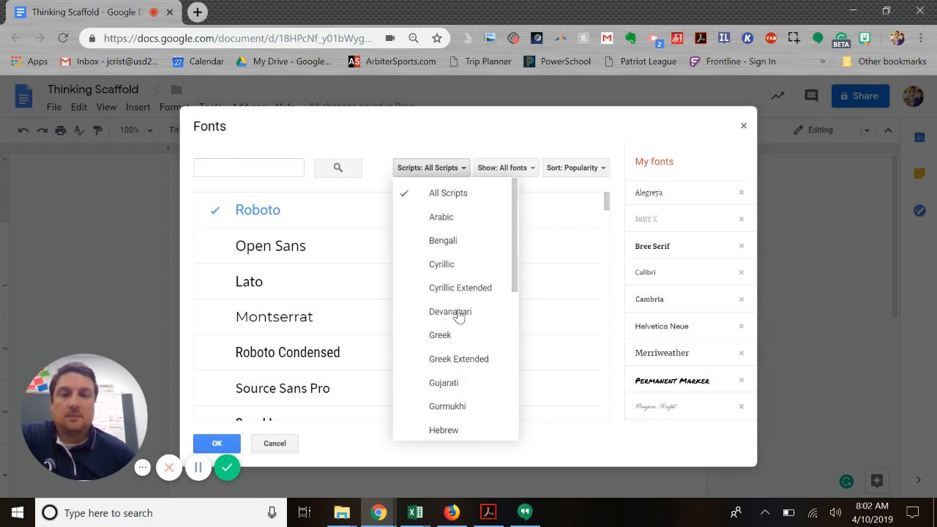
- Browse the additional fonts by category, filtering for Display, Handwriting, Serif and Sans Serif in turn
{"action": "left_click", "coordinate": [525, 169]}
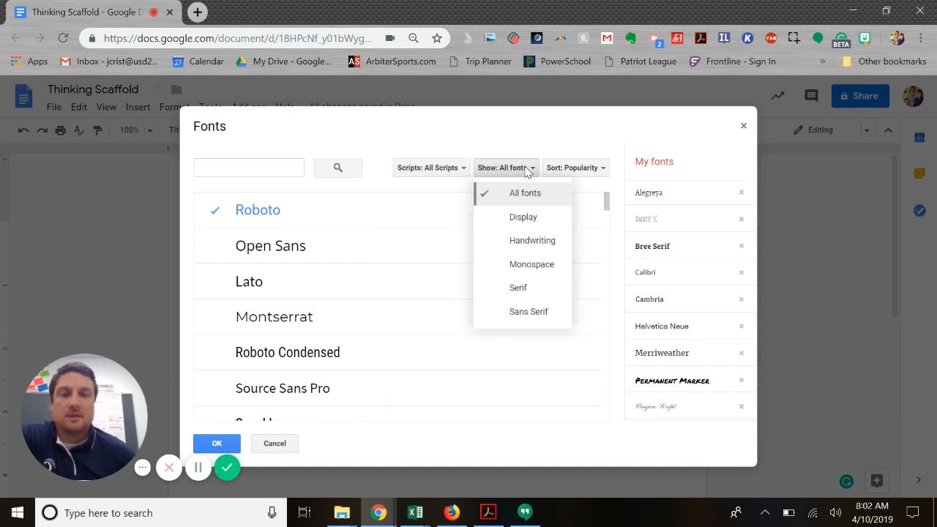
{"action": "left_click", "coordinate": [523, 218]}
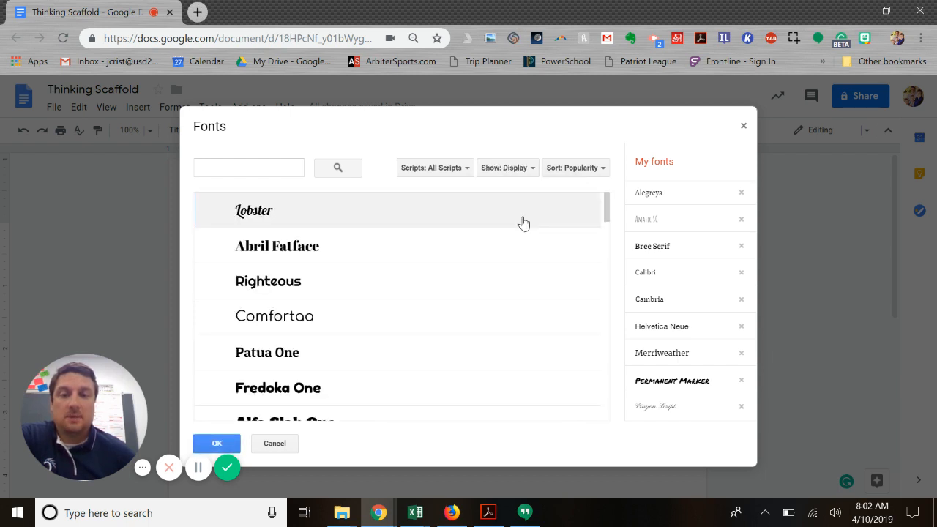
{"action": "left_click", "coordinate": [530, 173]}
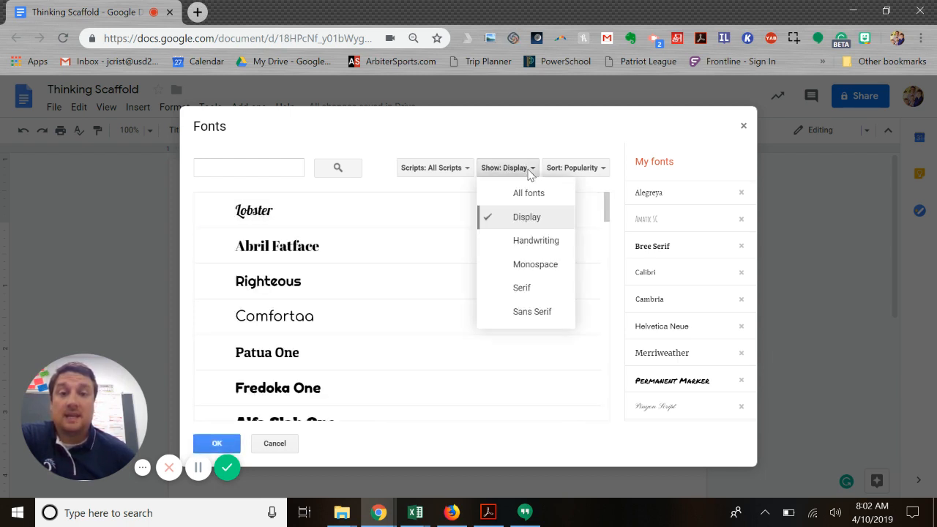
{"action": "left_click", "coordinate": [525, 241]}
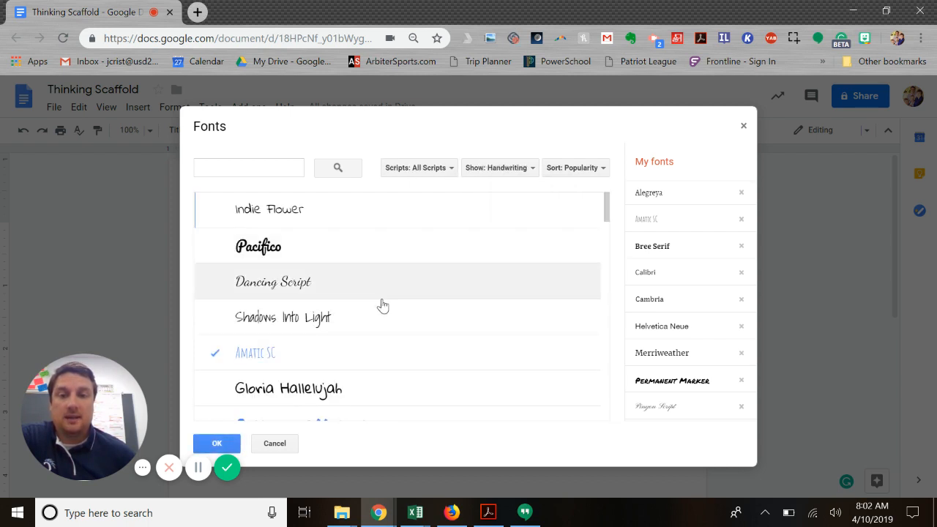
{"action": "left_click", "coordinate": [521, 170]}
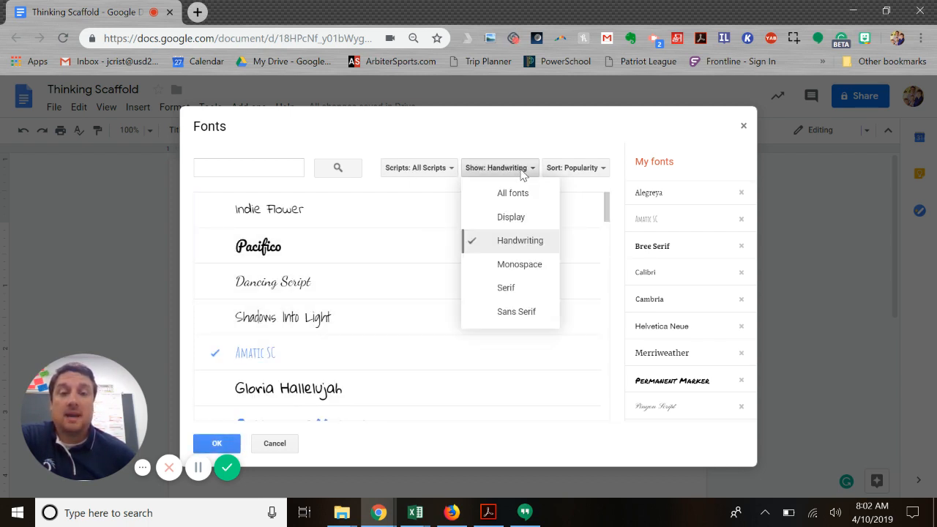
{"action": "left_click", "coordinate": [506, 289]}
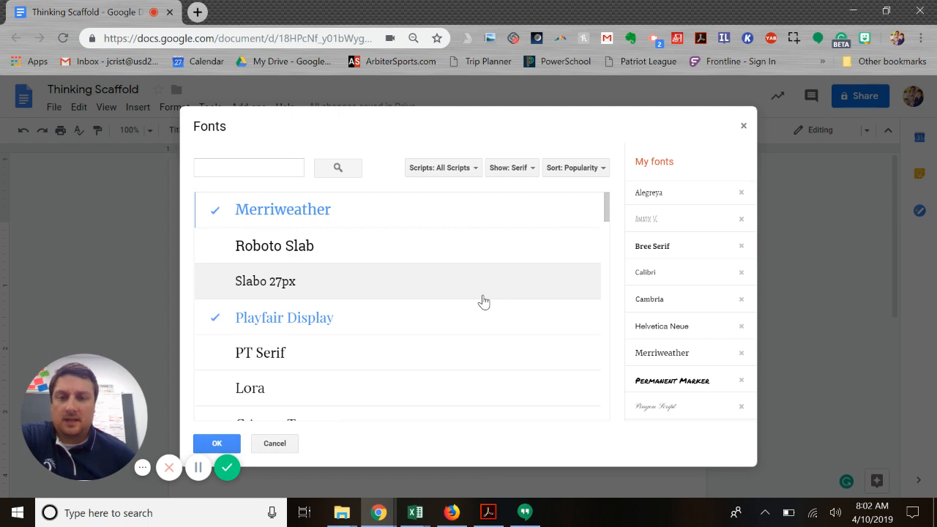
{"action": "left_click", "coordinate": [518, 168]}
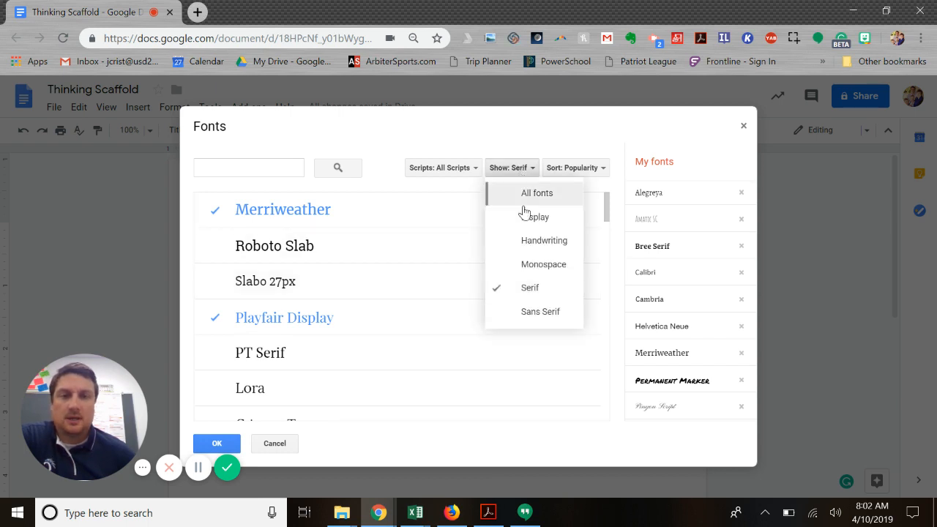
{"action": "left_click", "coordinate": [527, 314]}
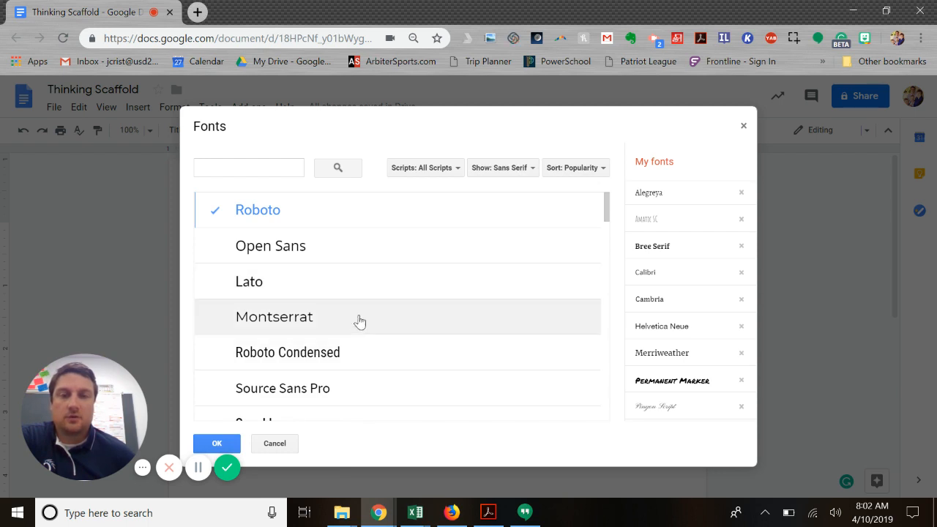
- Sort the sans serif fonts by Trending and add Twentieth Century and Kite One to My fonts
{"action": "left_click", "coordinate": [592, 170]}
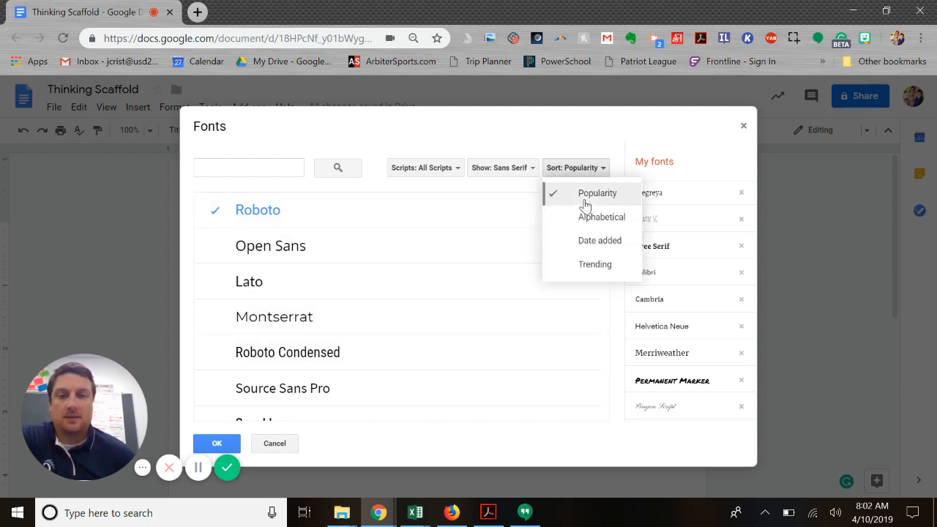
{"action": "left_click", "coordinate": [595, 265]}
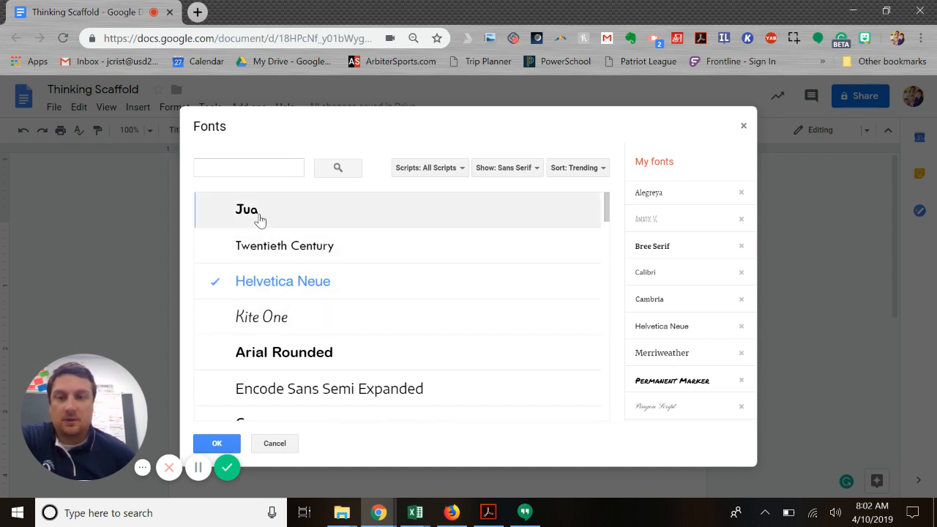
{"action": "left_click", "coordinate": [303, 253]}
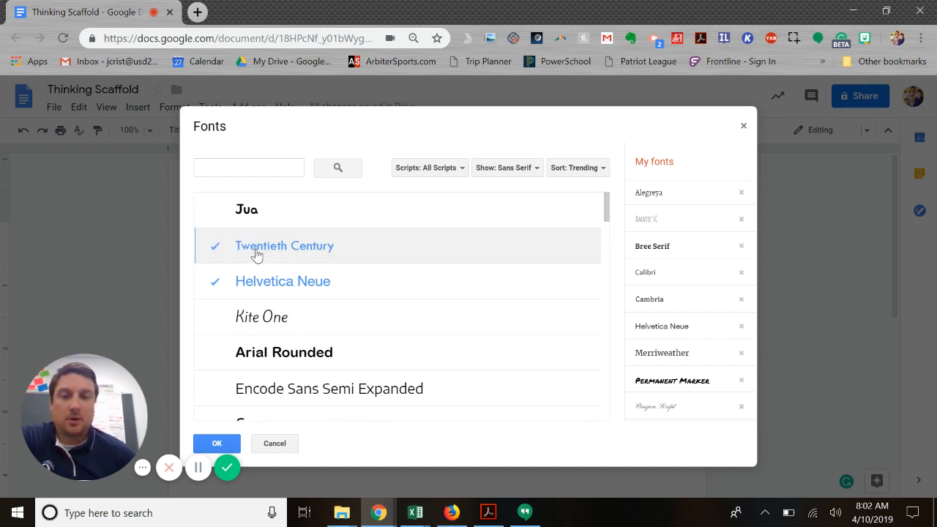
{"action": "scroll", "coordinate": [690, 316], "scroll_direction": "down", "scroll_amount": 3}
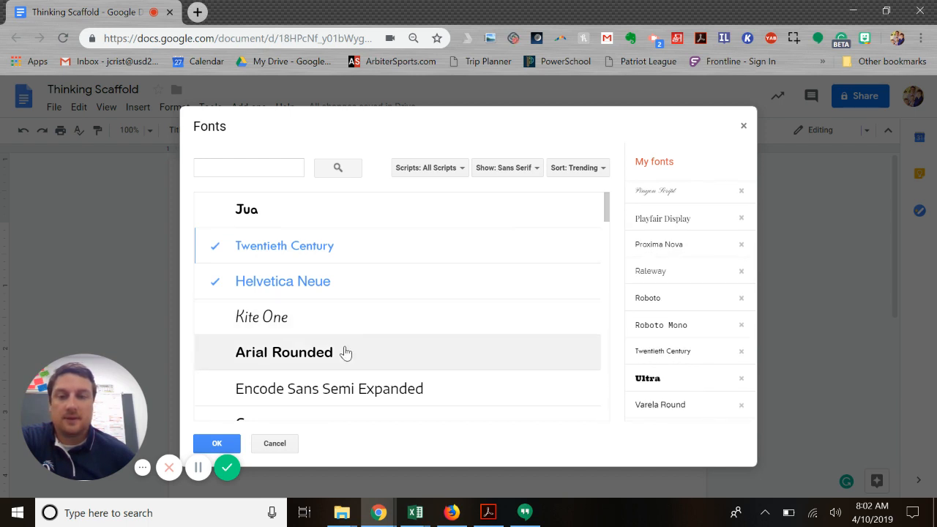
{"action": "left_click", "coordinate": [267, 319]}
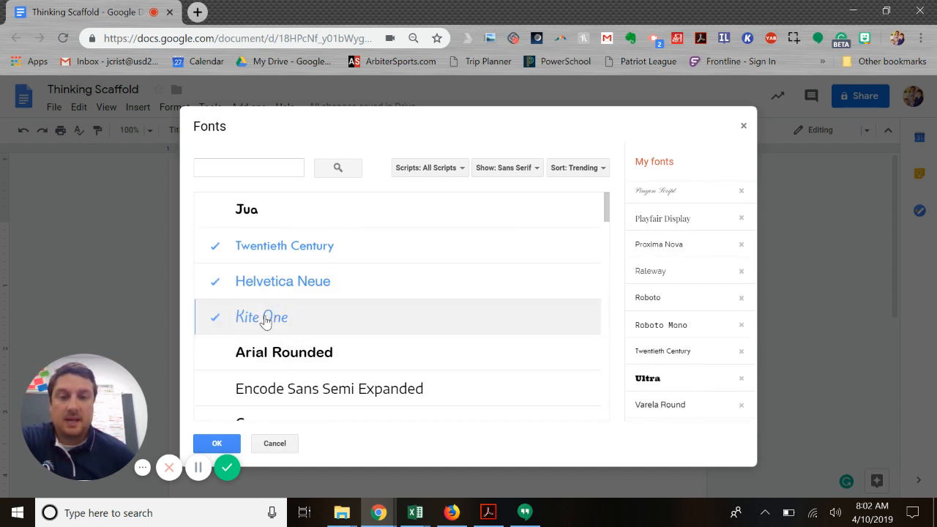
{"action": "left_click", "coordinate": [215, 443]}
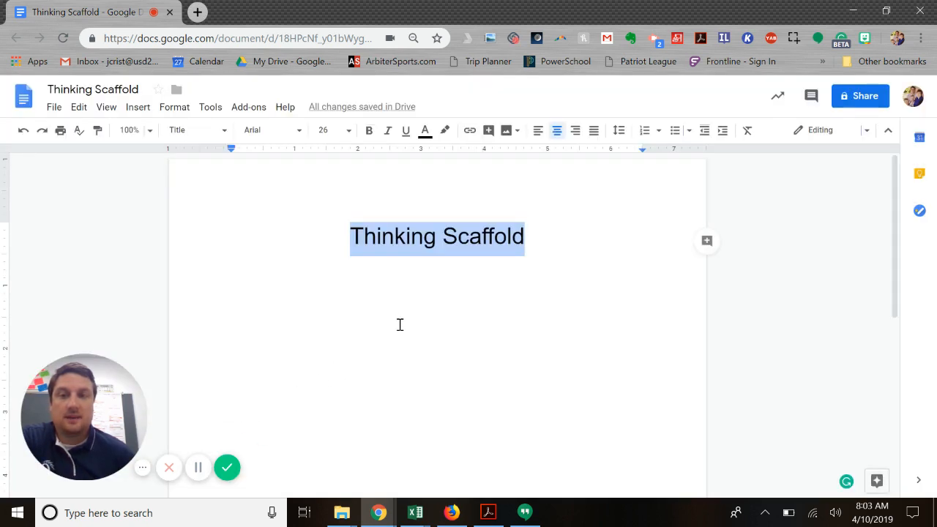
- Set the font of the "Thinking Scaffold" title to Kite One
{"action": "left_click", "coordinate": [410, 270]}
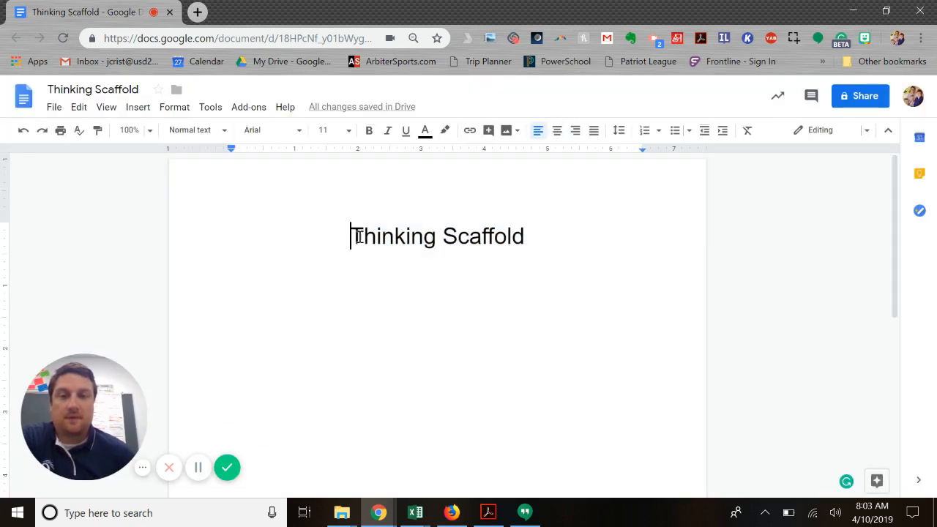
{"action": "mouse_move", "coordinate": [350, 235]}
{"action": "left_mouse_down"}
{"action": "mouse_move", "coordinate": [523, 238]}
{"action": "mouse_move", "coordinate": [352, 237]}
{"action": "left_mouse_up"}
{"action": "left_click", "coordinate": [524, 237]}
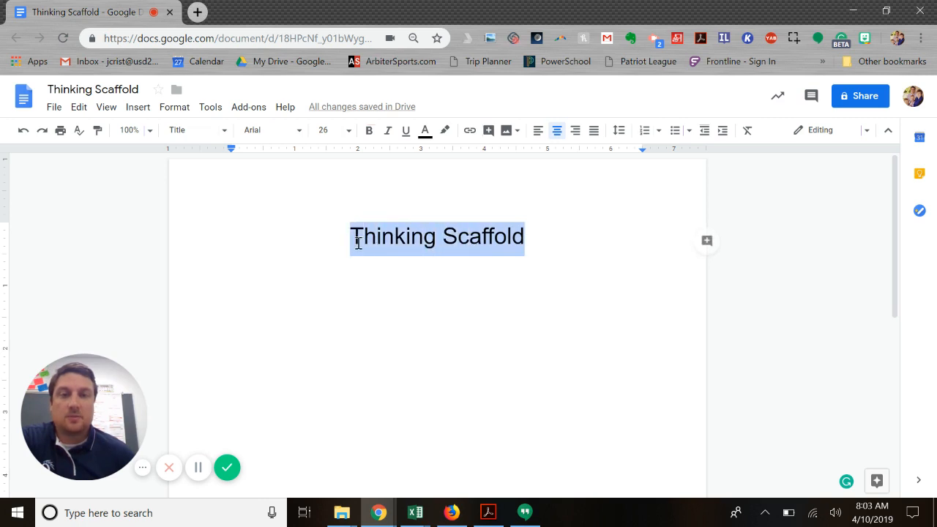
{"action": "left_click", "coordinate": [300, 132]}
{"action": "mouse_move", "coordinate": [351, 303]}
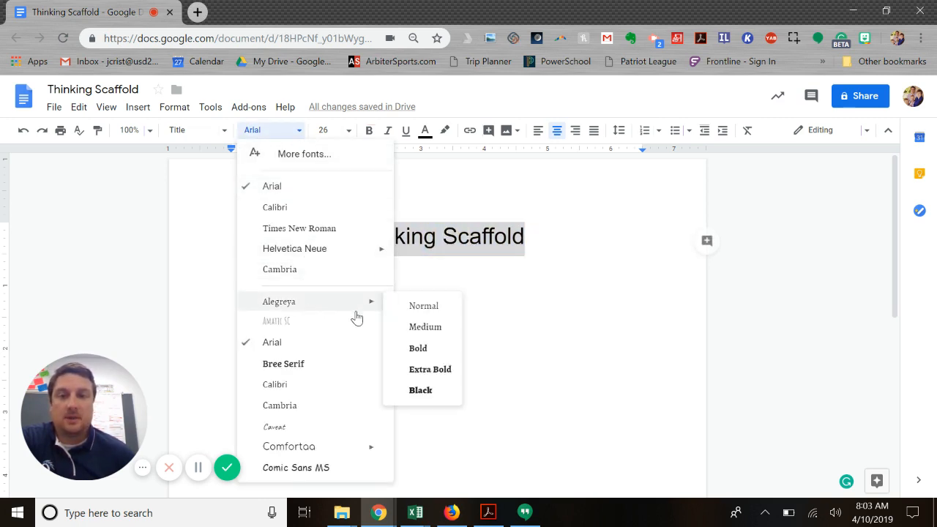
{"action": "scroll", "coordinate": [337, 307], "scroll_direction": "down", "scroll_amount": 6}
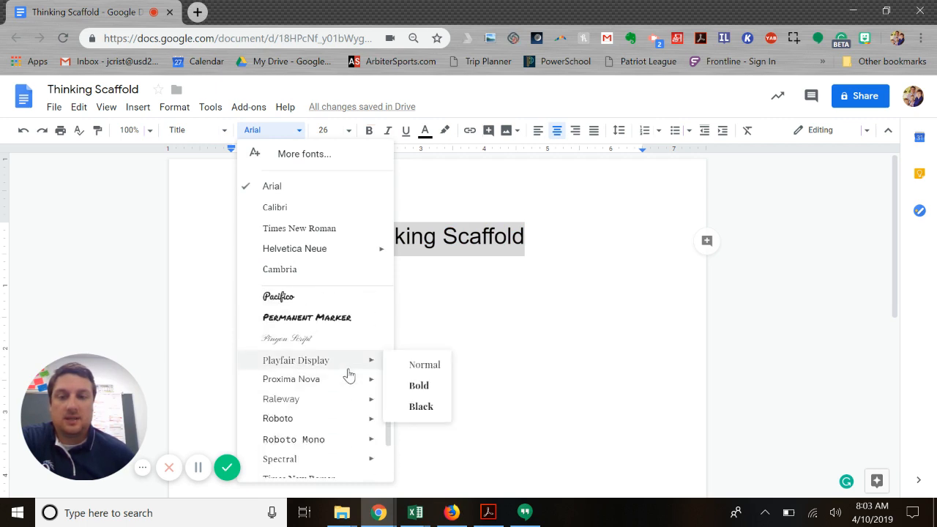
{"action": "scroll", "coordinate": [350, 375], "scroll_direction": "up", "scroll_amount": 2}
{"action": "mouse_move", "coordinate": [349, 373]}
{"action": "left_click", "coordinate": [290, 301]}
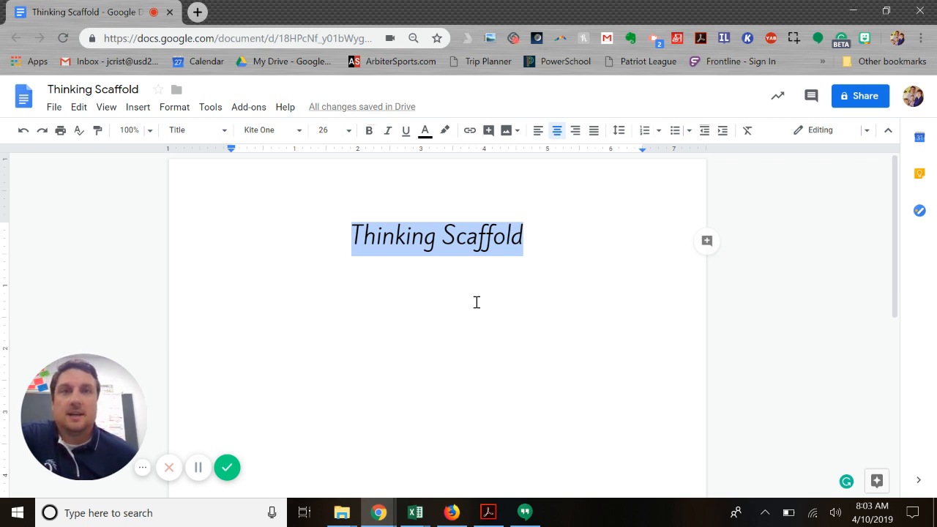
- Enter the question "What did you think of the video?" below the title, followed by a new line
{"action": "left_click", "coordinate": [477, 284]}
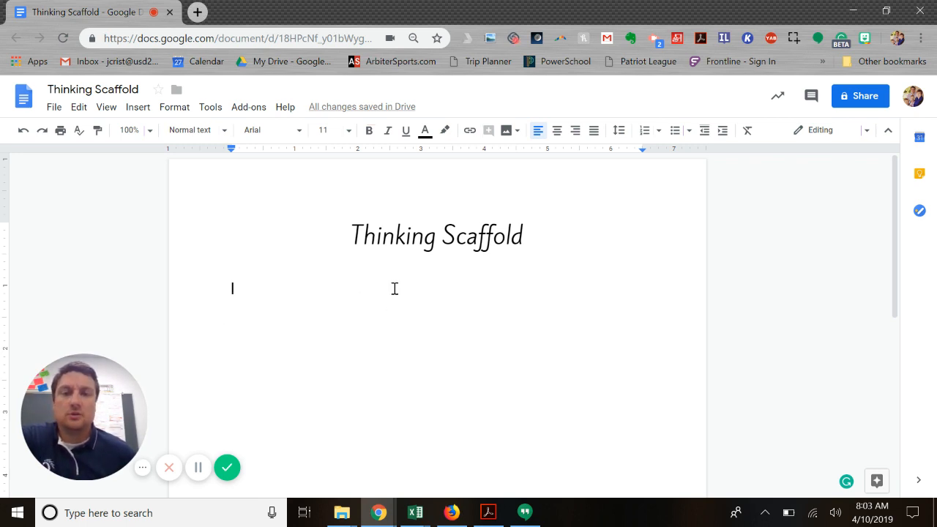
{"action": "type", "text": "W"}
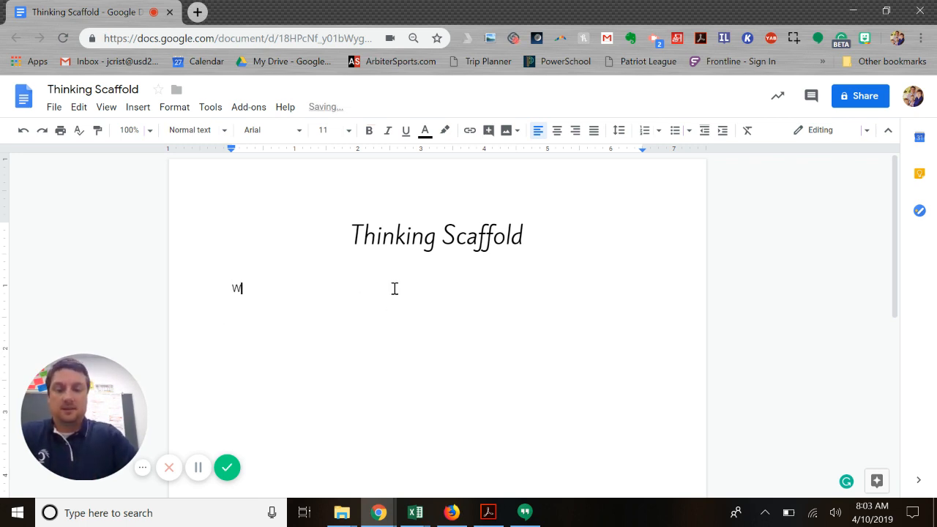
{"action": "type", "text": "hat did you "}
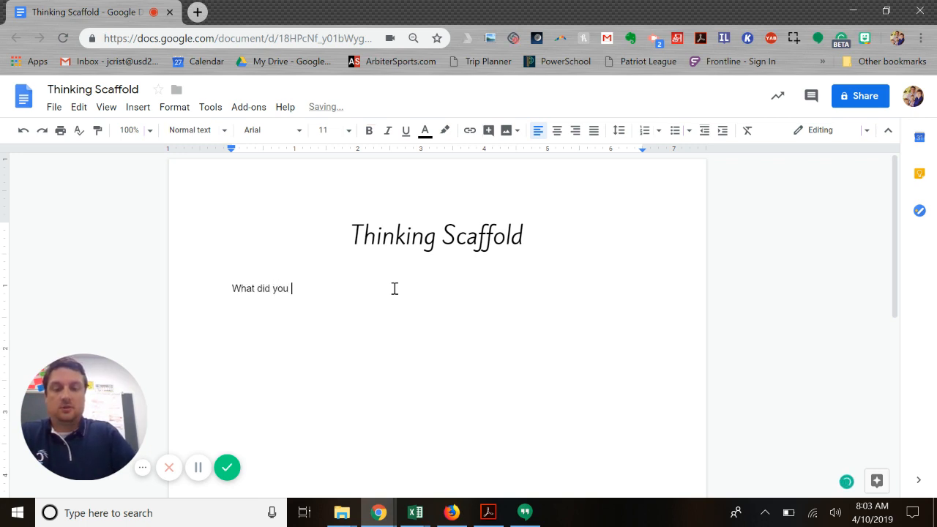
{"action": "type", "text": "think of the "}
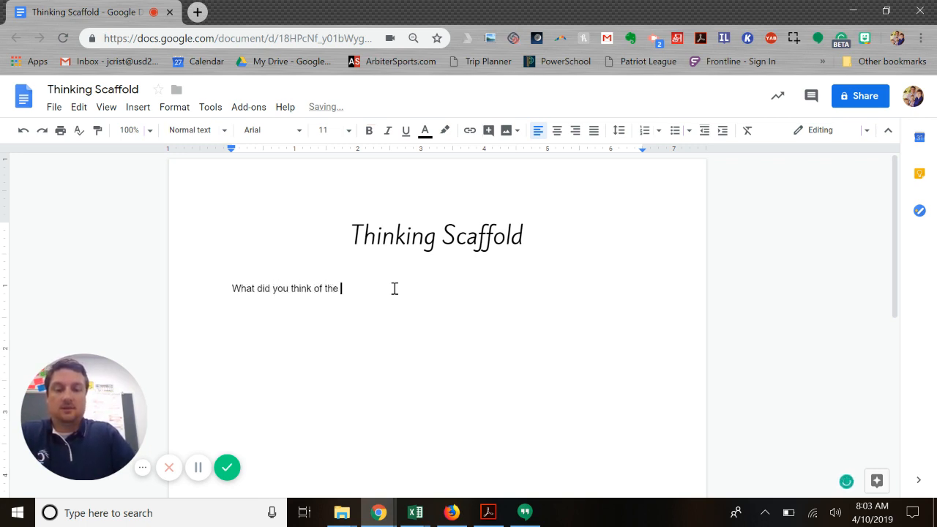
{"action": "type", "text": "video?"}
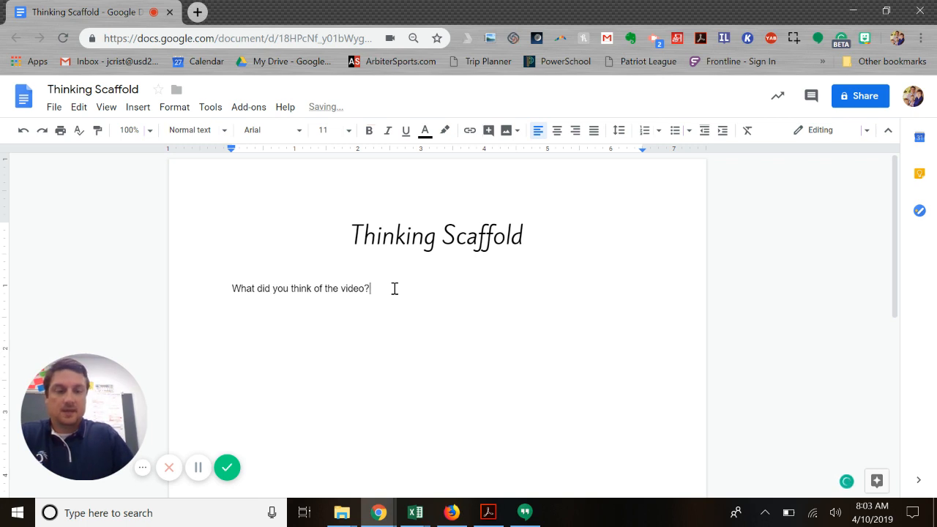
{"action": "key", "text": "Return"}
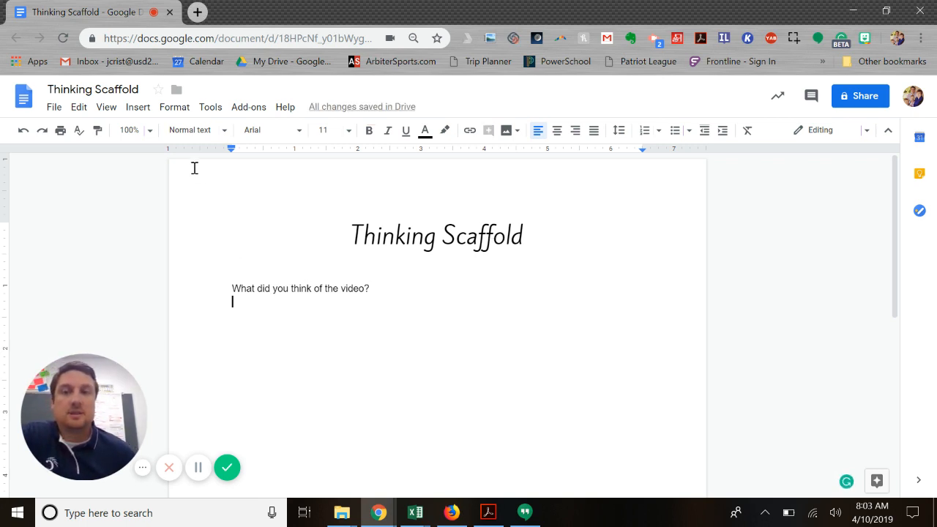
- Insert a 1 x 1 table under the question as an answer box and shade its cell pale yellow
{"action": "left_click", "coordinate": [141, 110]}
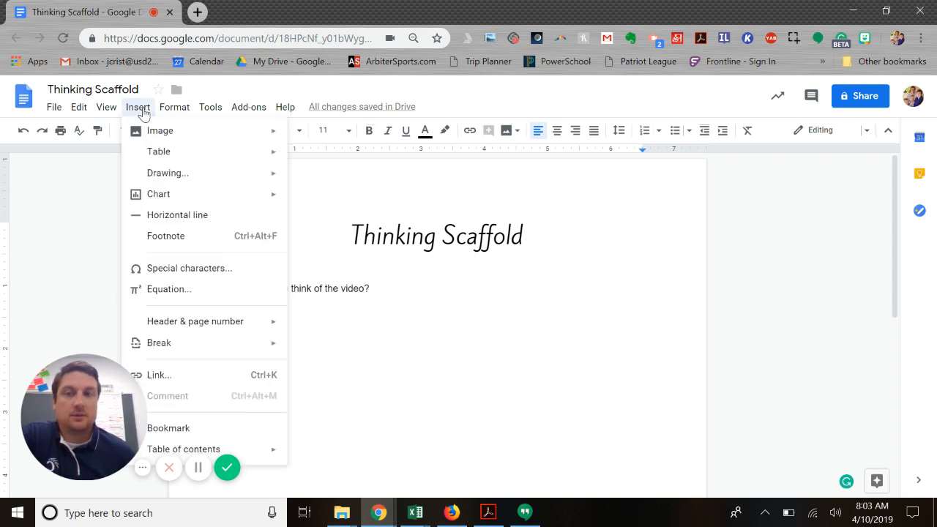
{"action": "mouse_move", "coordinate": [182, 157]}
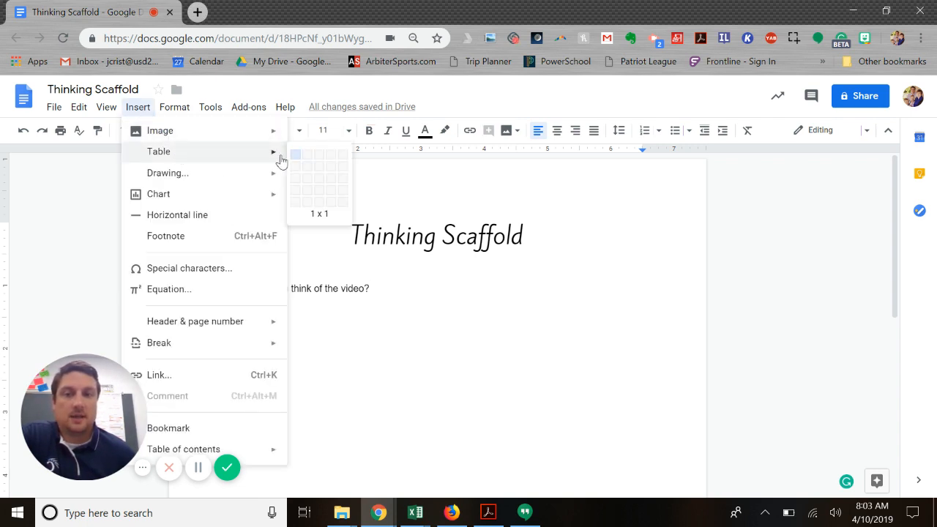
{"action": "left_click", "coordinate": [296, 156]}
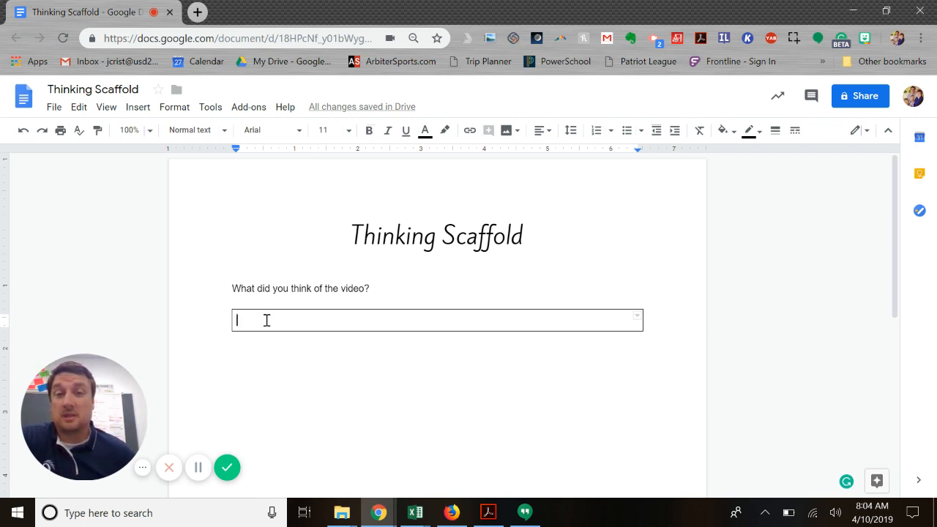
{"action": "left_click", "coordinate": [726, 131]}
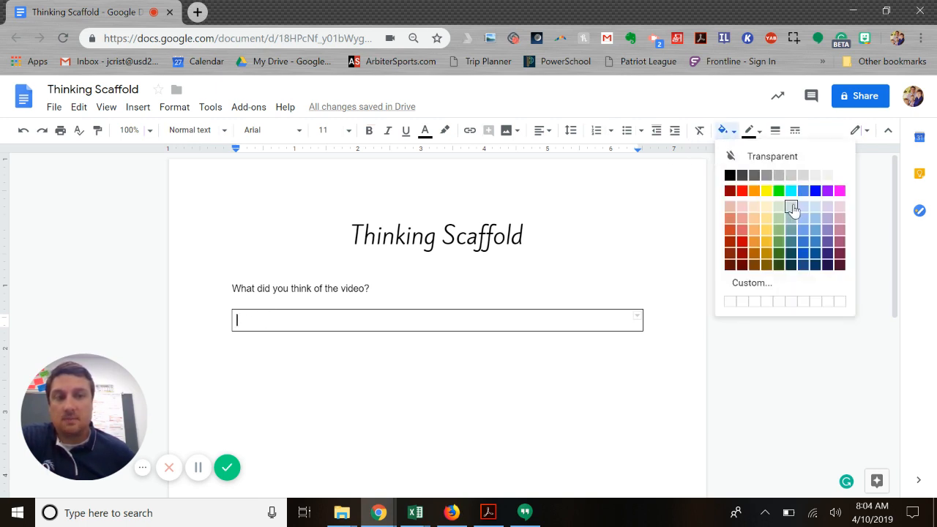
{"action": "left_click", "coordinate": [766, 210]}
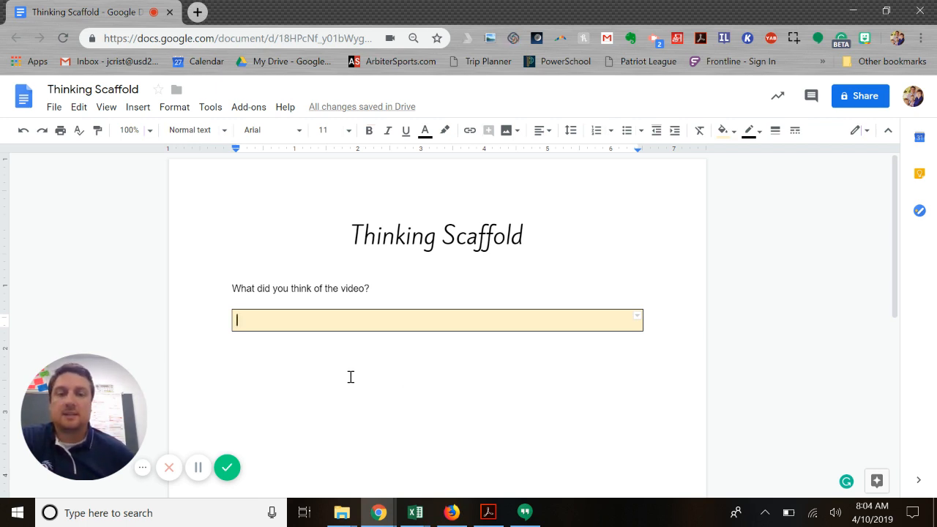
- Insert a 2 x 2 table below the pale yellow answer box, leaving a blank line between them
{"action": "left_click", "coordinate": [242, 355]}
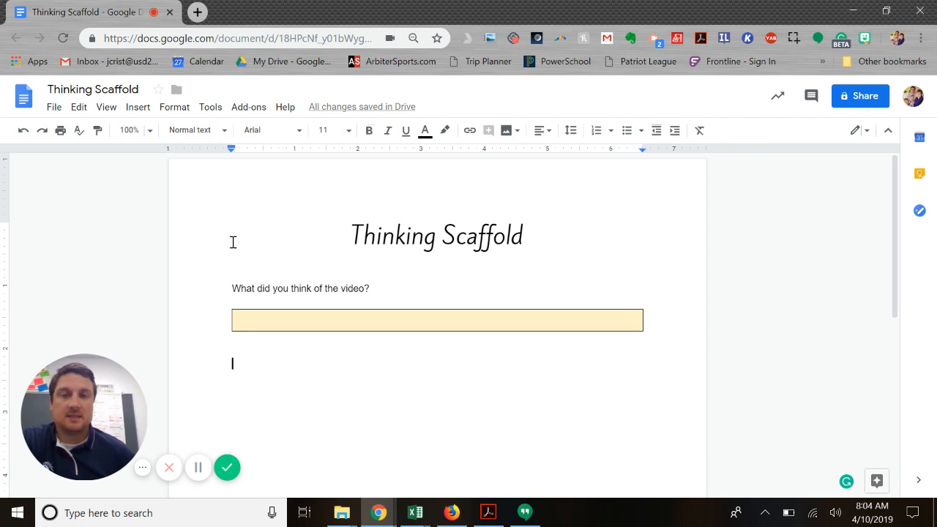
{"action": "left_click", "coordinate": [142, 109]}
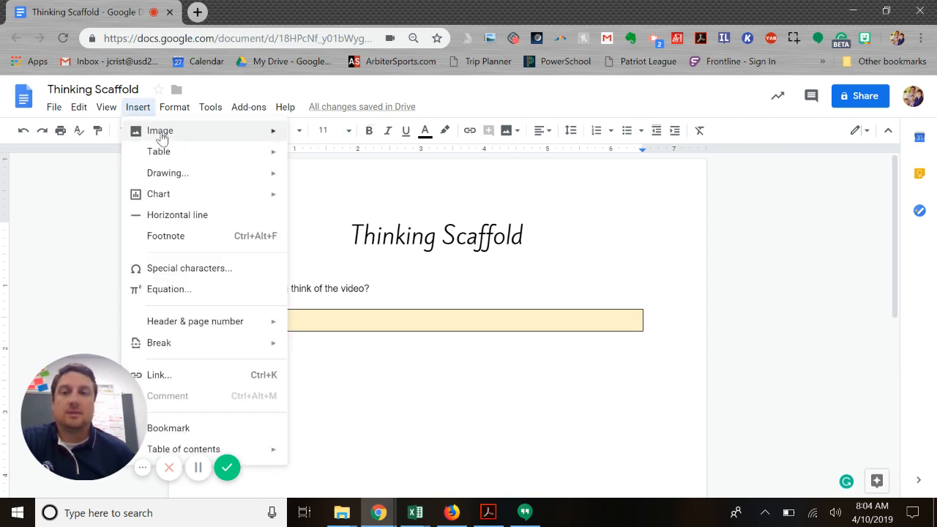
{"action": "mouse_move", "coordinate": [249, 159]}
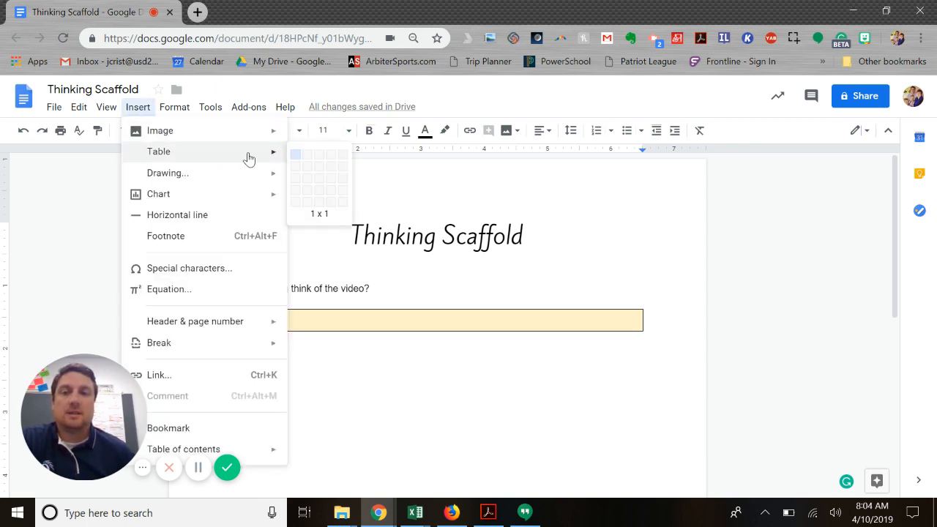
{"action": "left_click", "coordinate": [309, 171]}
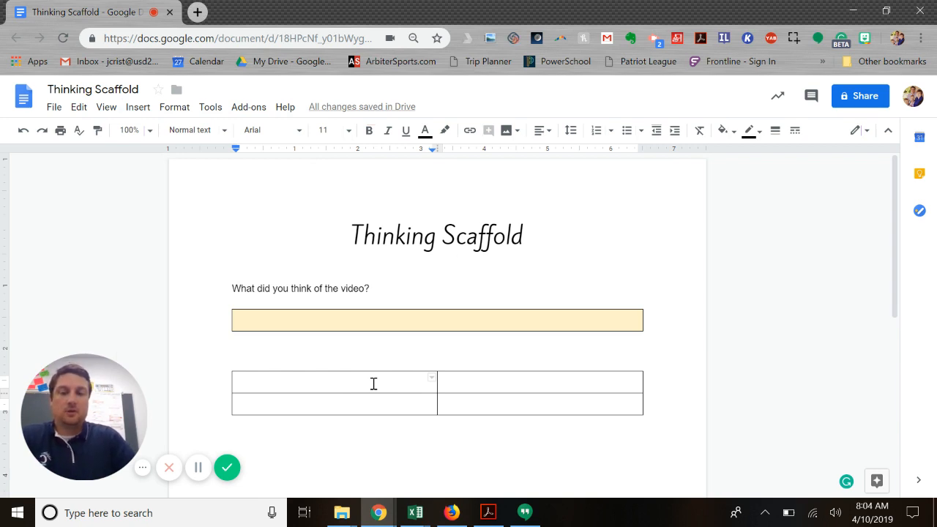
- Enter the prompt "List 3 things you took away from the video?" in the new table's first cell
{"action": "type", "text": "List 3 "}
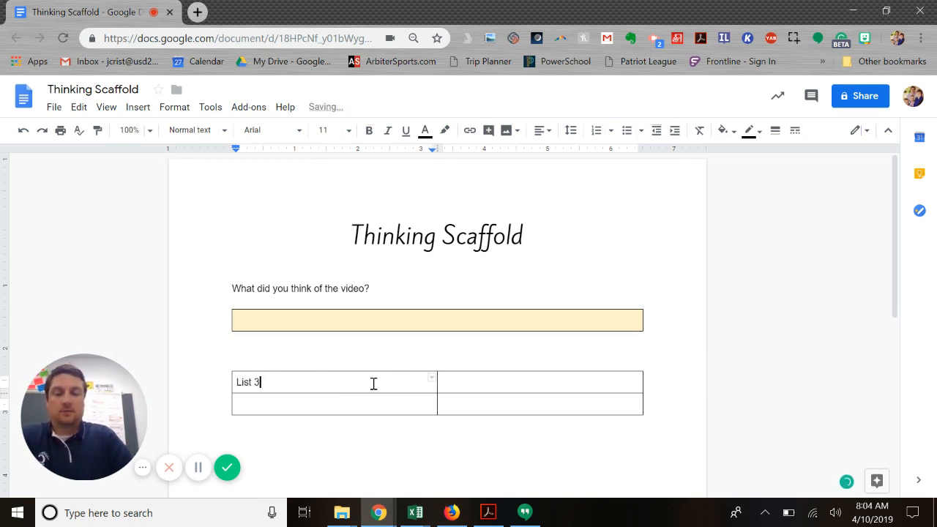
{"action": "type", "text": "things y"}
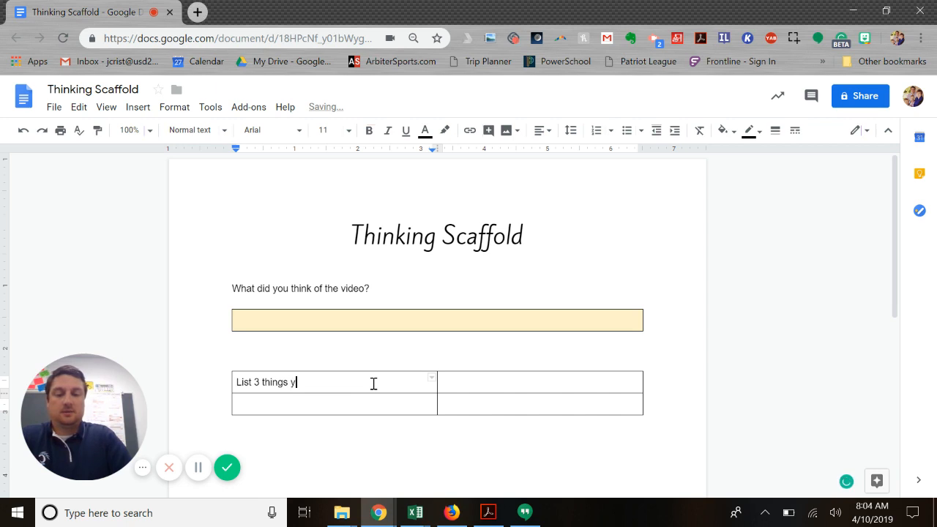
{"action": "type", "text": "ou took a"}
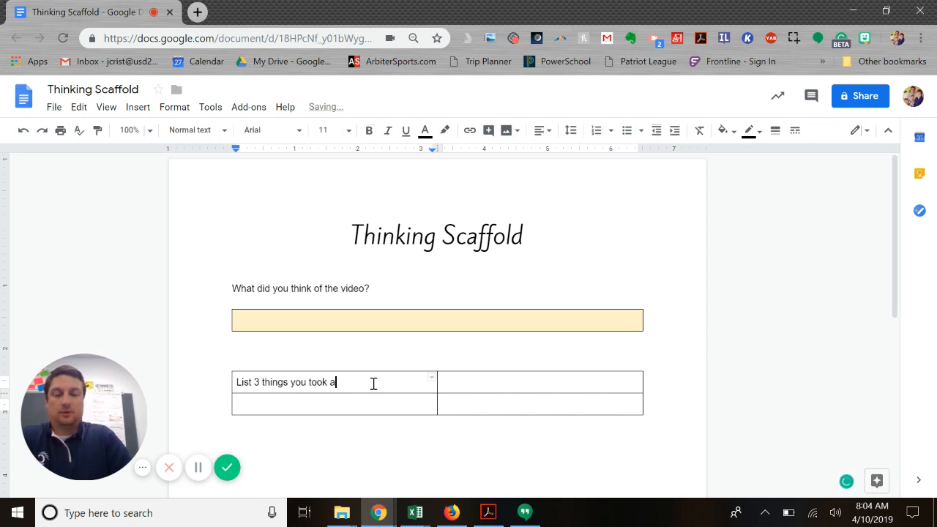
{"action": "type", "text": "way from the video?"}
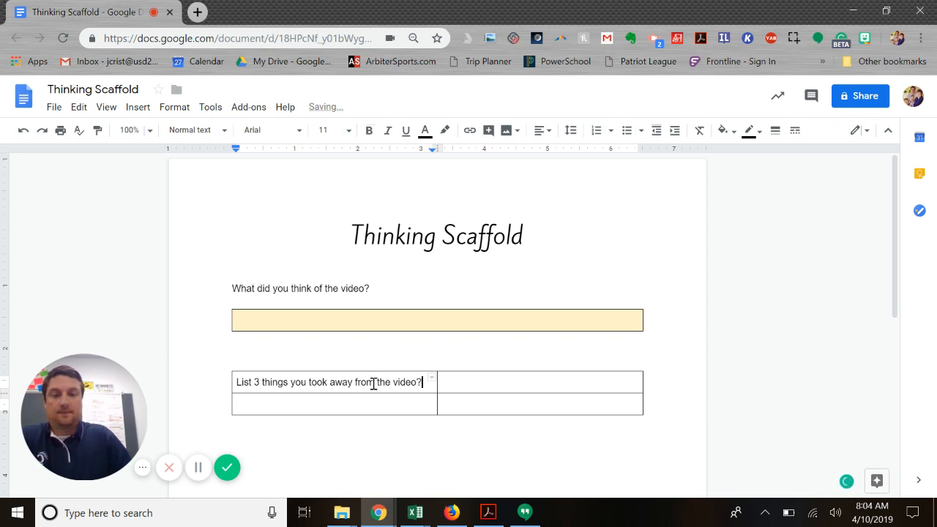
- Enter "If you could Skype with the author, what question would you ask him?" in the first cell of the second row
{"action": "key", "text": "Down"}
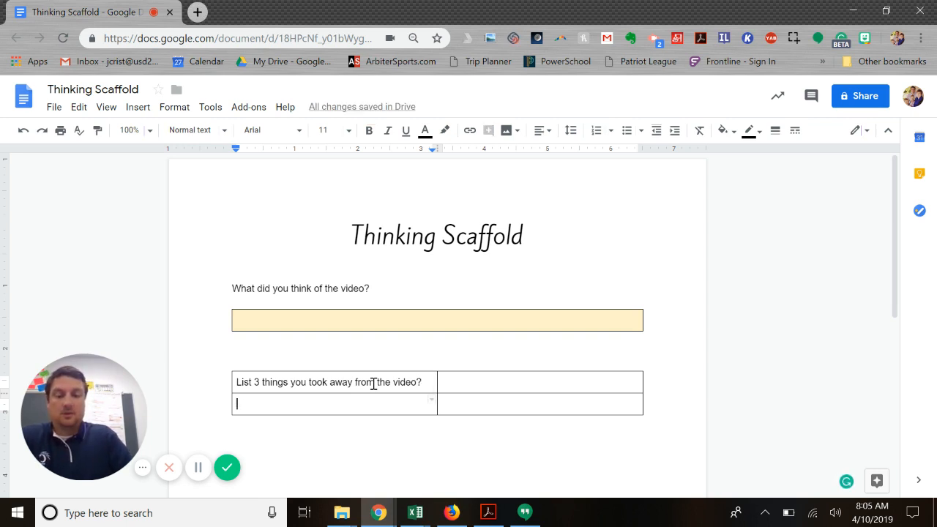
{"action": "type", "text": "If you could S"}
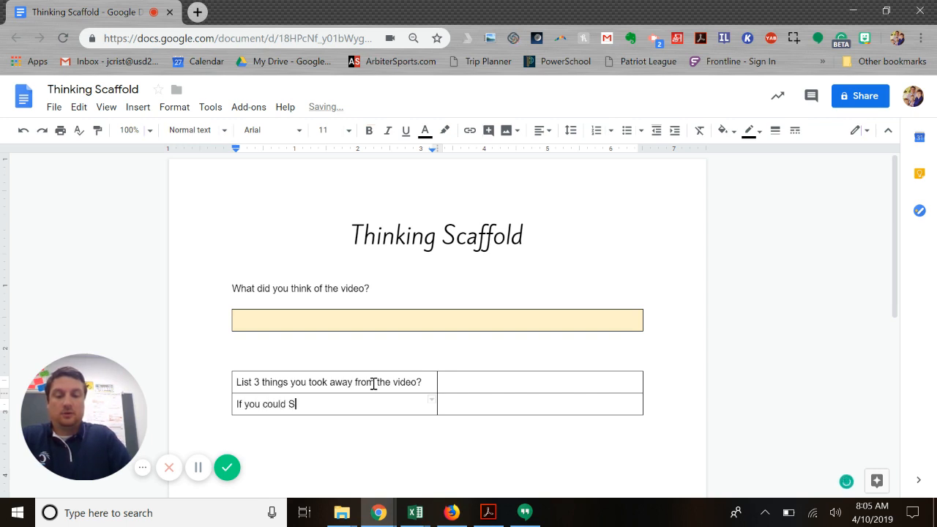
{"action": "type", "text": "kype with the "}
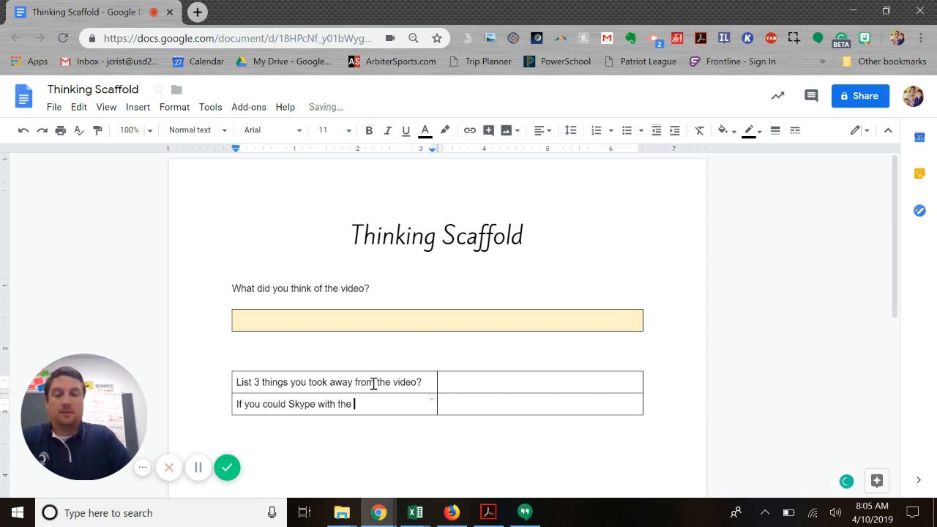
{"action": "type", "text": "author"}
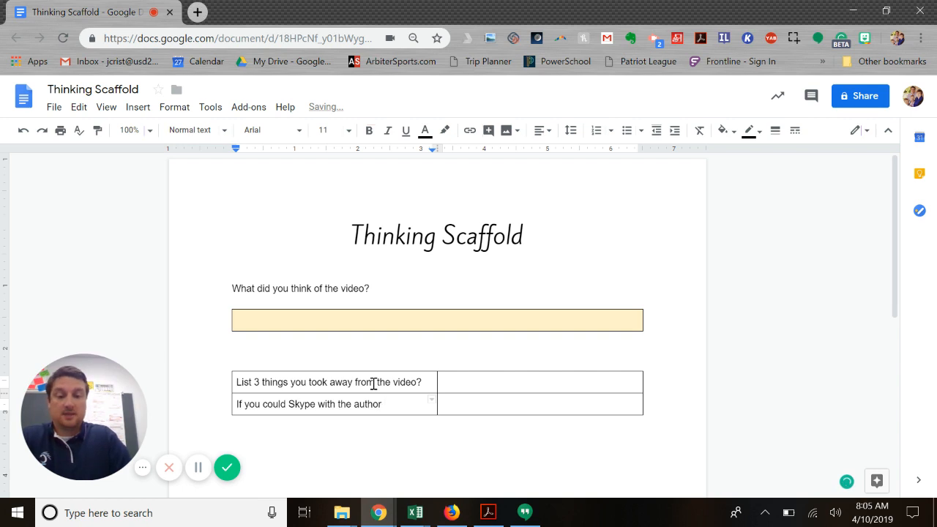
{"action": "type", "text": ", what"}
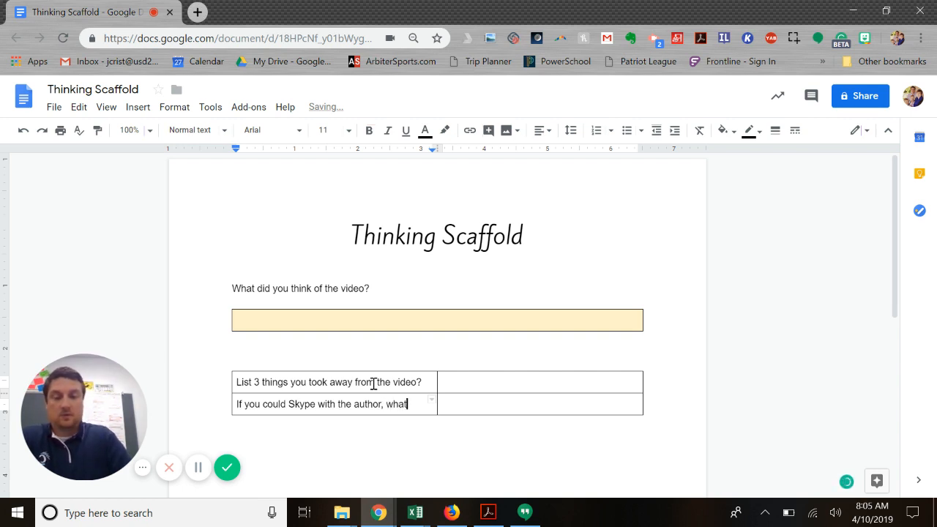
{"action": "type", "text": " question wo"}
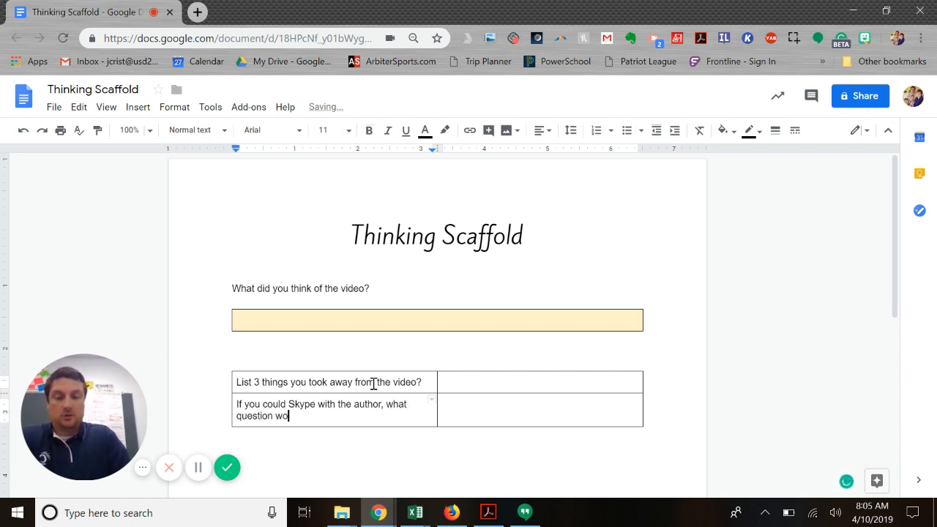
{"action": "type", "text": "uld you ask "}
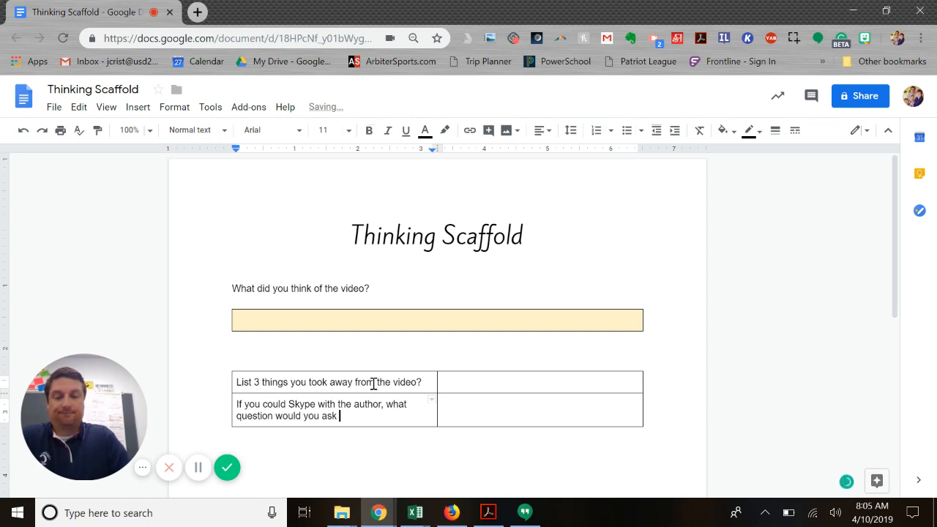
{"action": "type", "text": "him?"}
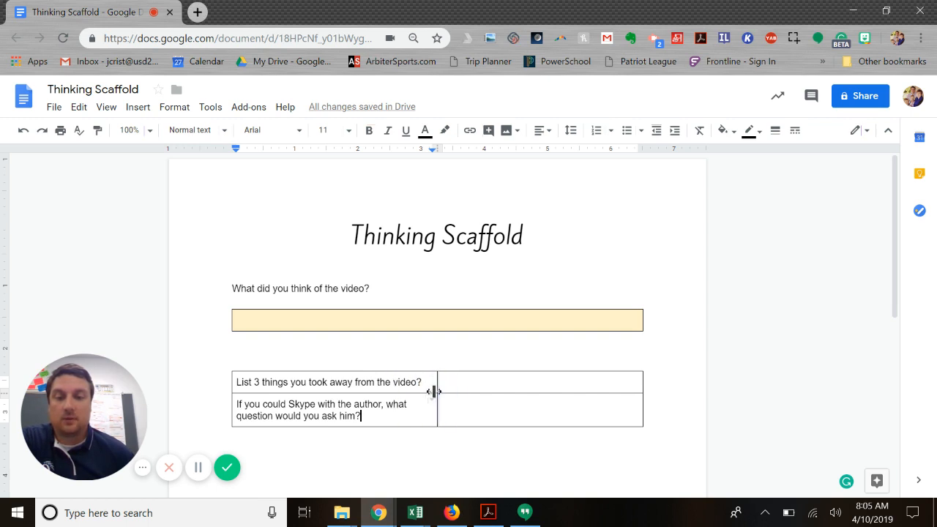
- Narrow the table's question column to about 2.6 inches and shade both empty answer cells pale yellow
{"action": "left_click_drag", "start_coordinate": [434, 392], "coordinate": [394, 395]}
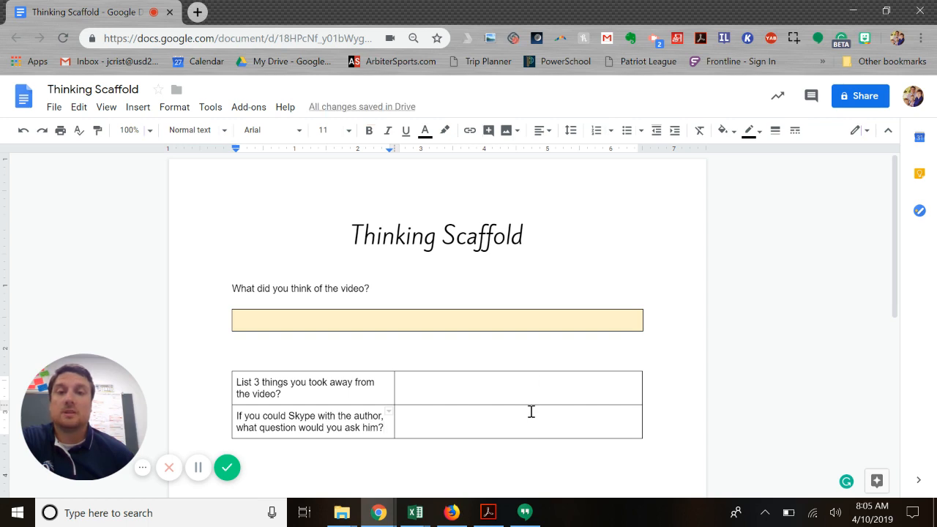
{"action": "left_click", "coordinate": [451, 383]}
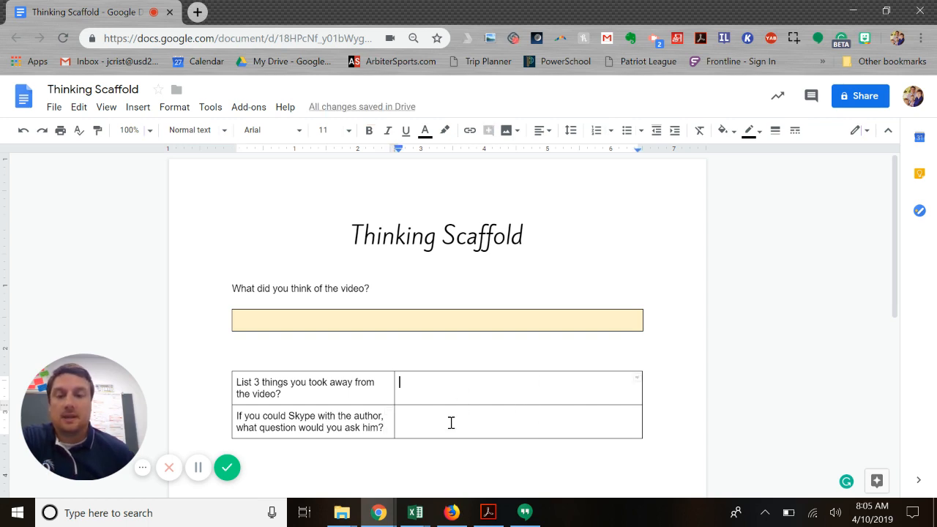
{"action": "left_click", "coordinate": [449, 428]}
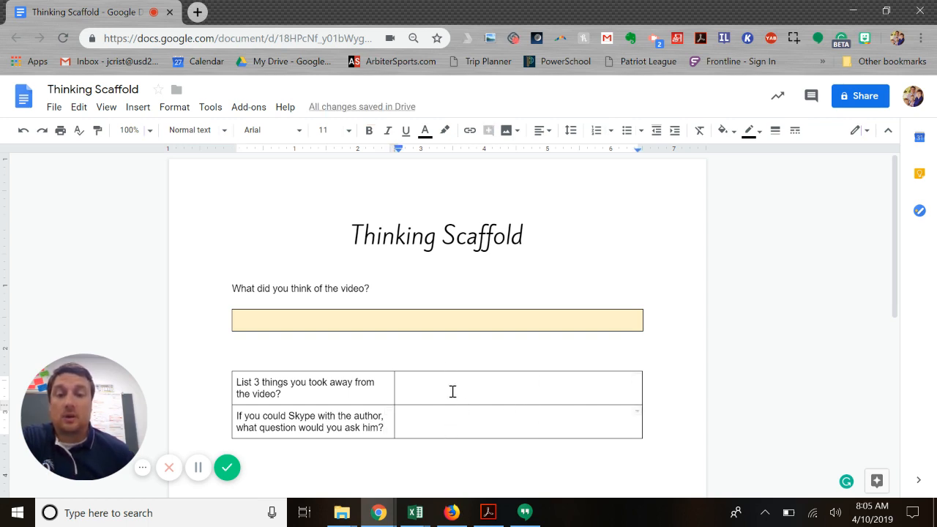
{"action": "left_click_drag", "start_coordinate": [464, 389], "coordinate": [462, 416]}
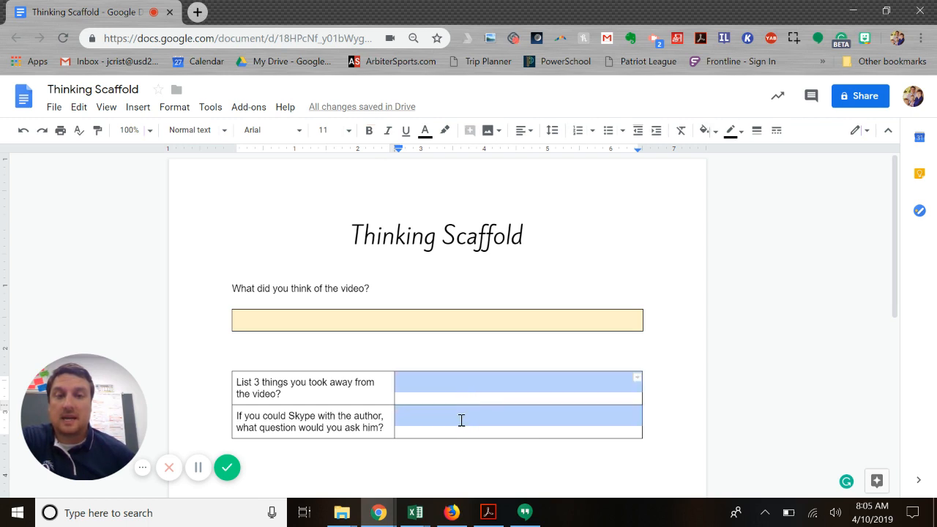
{"action": "left_click", "coordinate": [712, 132]}
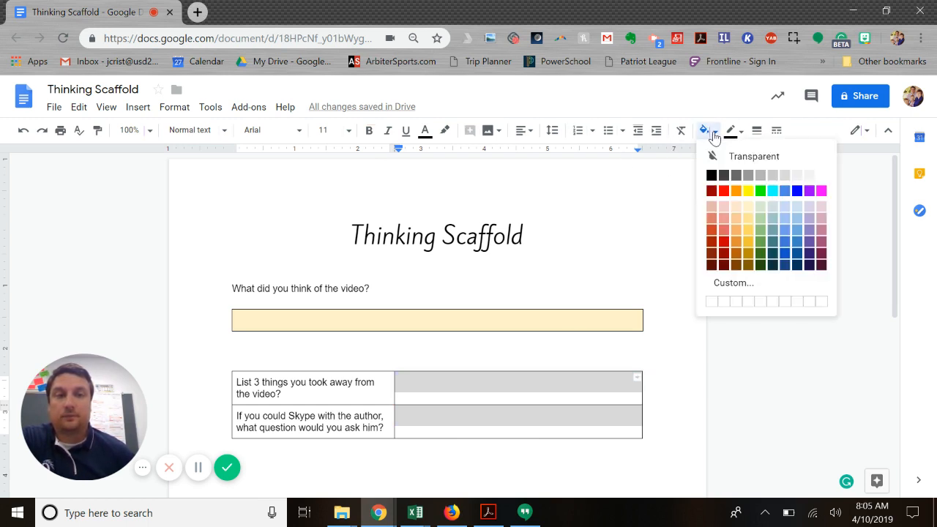
{"action": "left_click", "coordinate": [749, 209]}
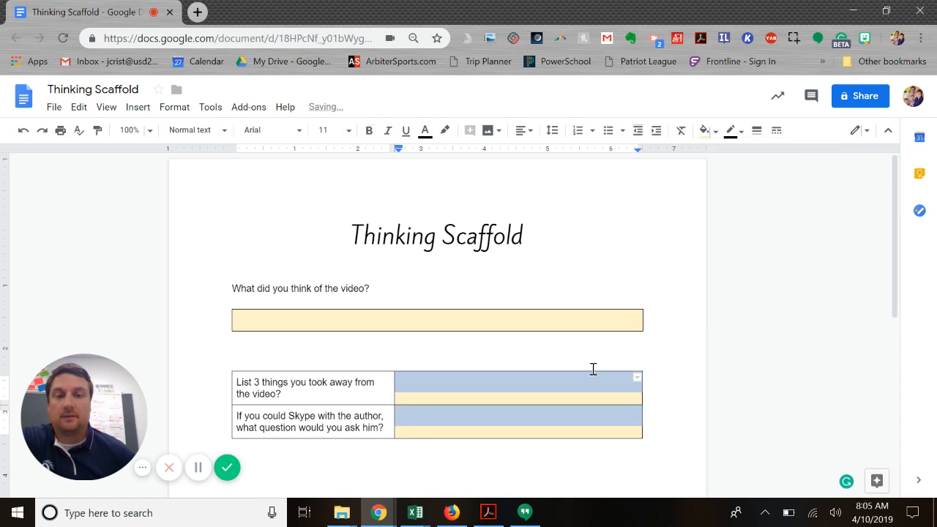
{"action": "left_click", "coordinate": [584, 361]}
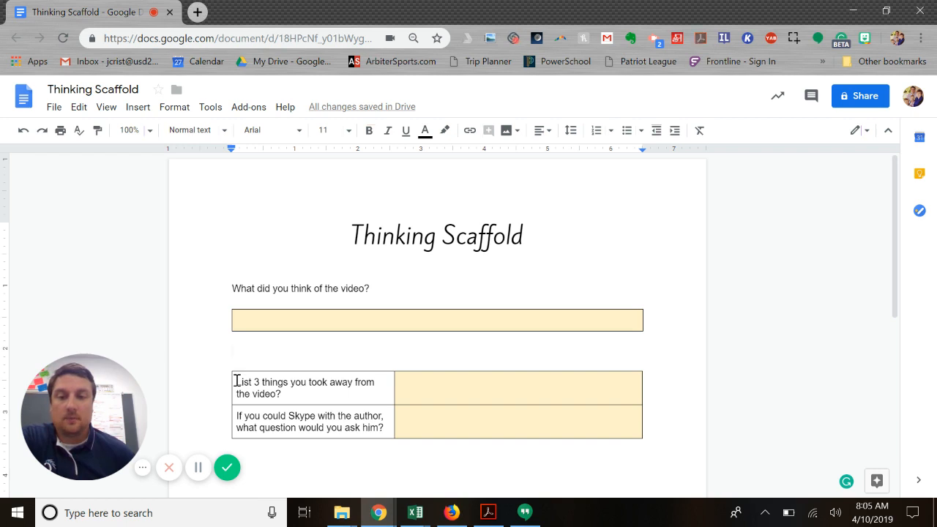
- Set the borders of the two question cells to white so they blend into the page
{"action": "left_click_drag", "start_coordinate": [235, 381], "coordinate": [368, 418]}
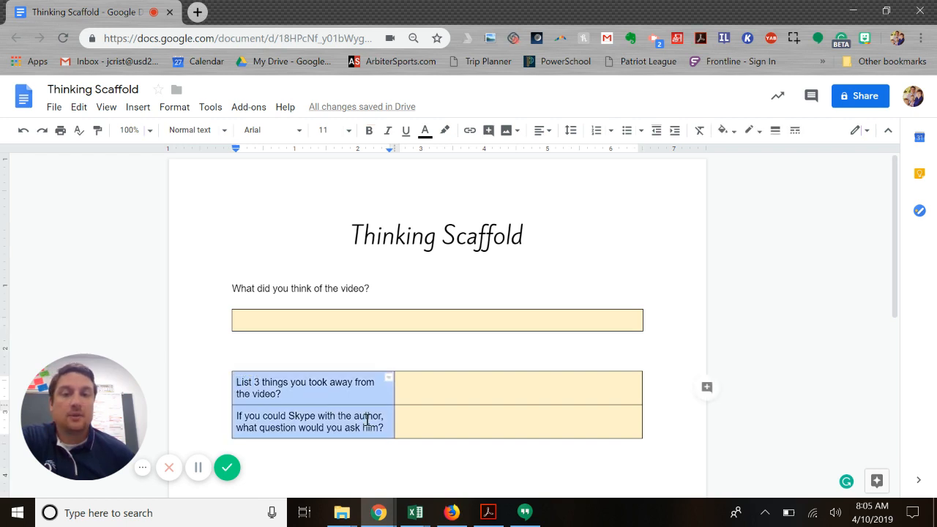
{"action": "left_click", "coordinate": [760, 134]}
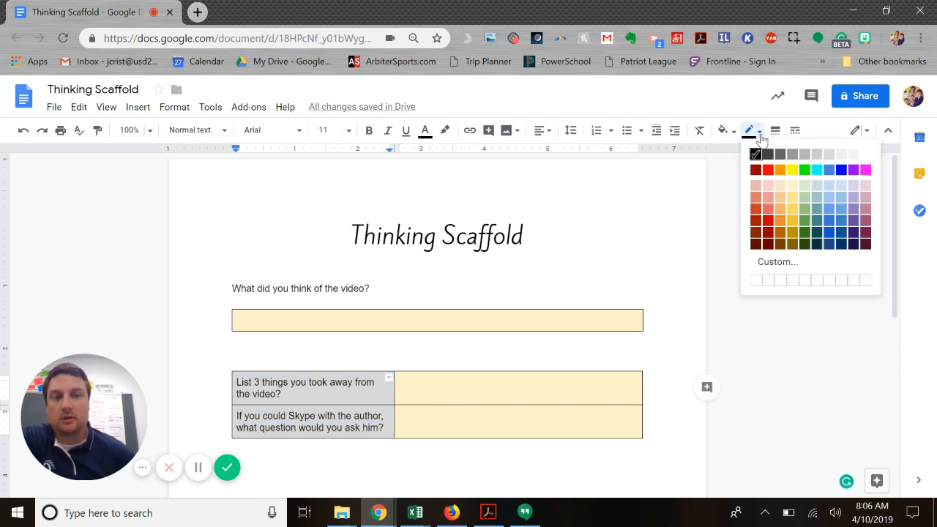
{"action": "left_click", "coordinate": [865, 157]}
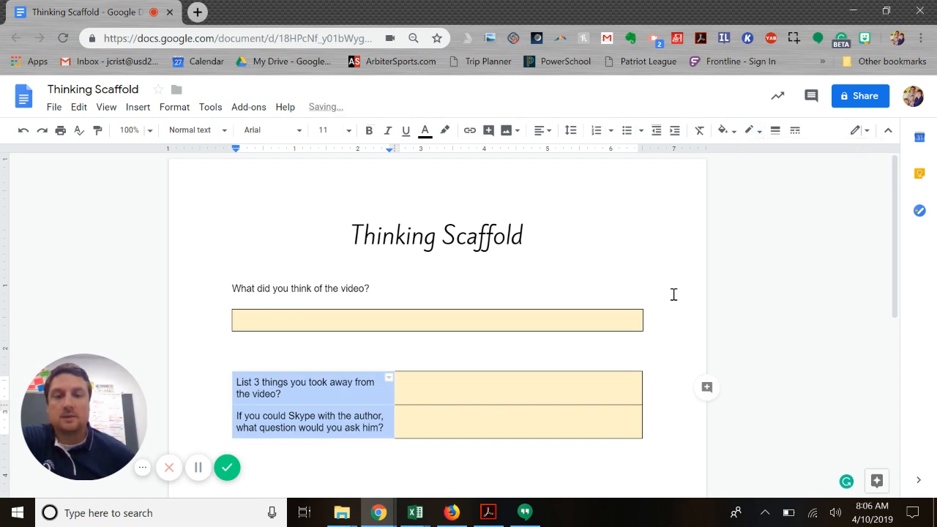
{"action": "left_click", "coordinate": [520, 347]}
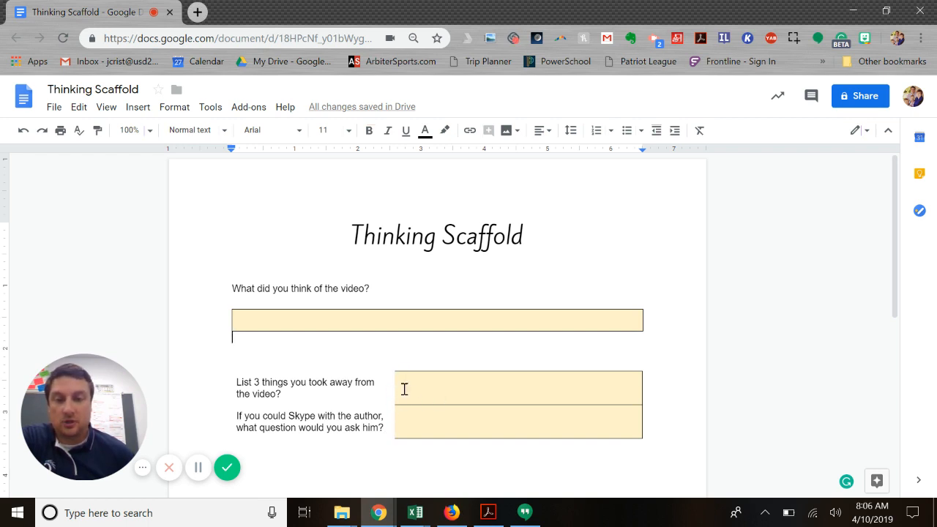
- Set the borders of the two pale yellow answer cells back to black
{"action": "left_click_drag", "start_coordinate": [445, 383], "coordinate": [447, 414]}
{"action": "left_click", "coordinate": [733, 130]}
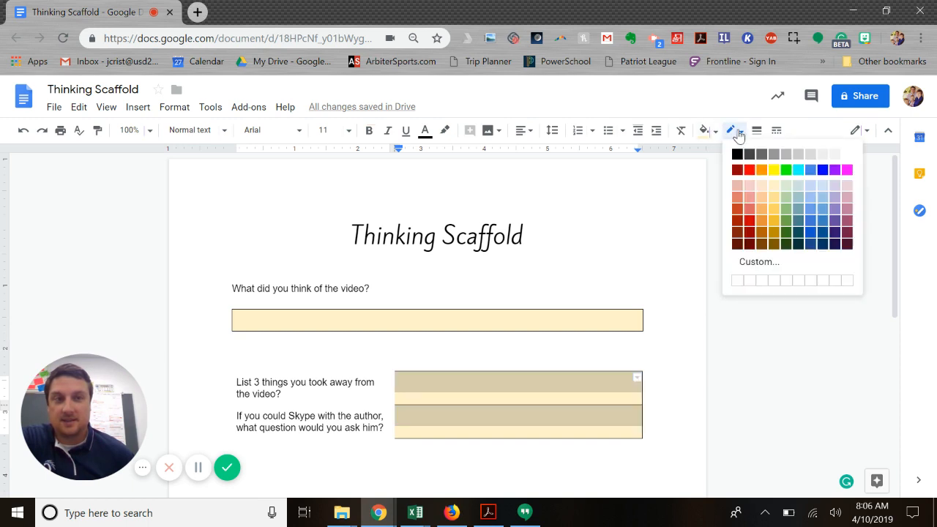
{"action": "left_click", "coordinate": [737, 155]}
{"action": "left_click", "coordinate": [642, 340]}
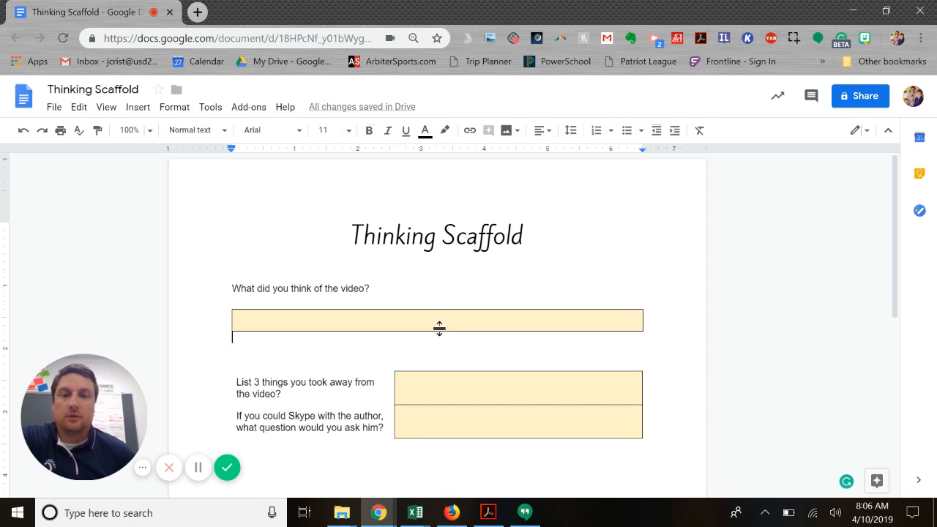
- Below the question table, enter the tab-spaced headings Name, Group # and Topic on one line and start a new line
{"action": "scroll", "coordinate": [386, 357], "scroll_direction": "down", "scroll_amount": 2}
{"action": "left_click", "coordinate": [323, 338]}
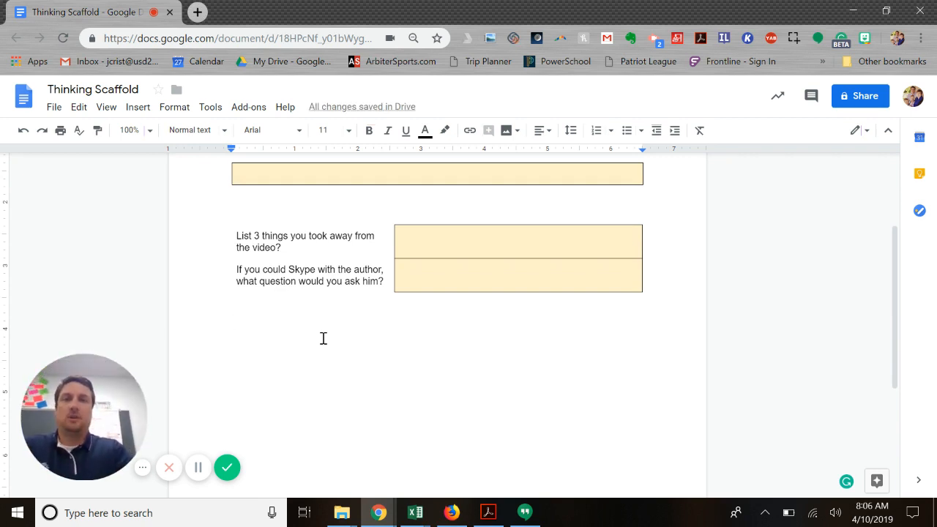
{"action": "type", "text": "N"}
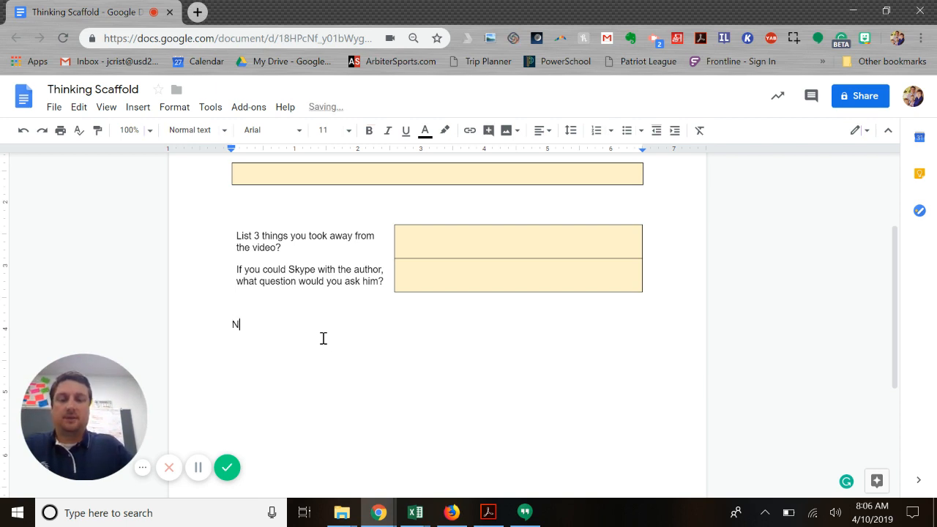
{"action": "type", "text": "ame"}
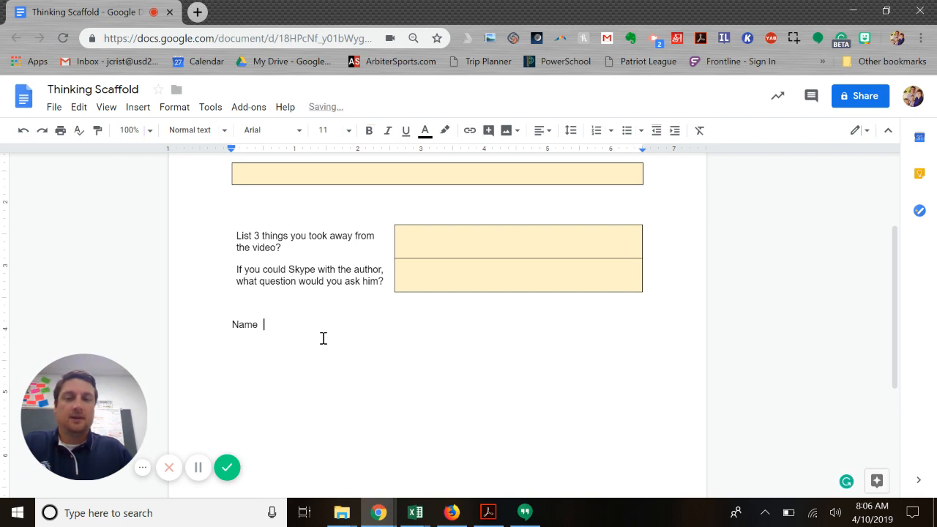
{"action": "type", "text": "  Gr"}
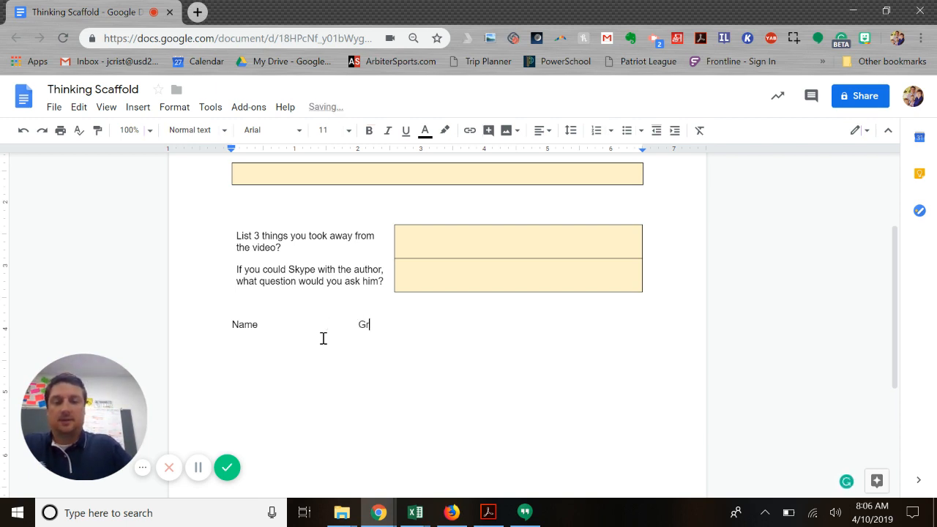
{"action": "type", "text": "oup"}
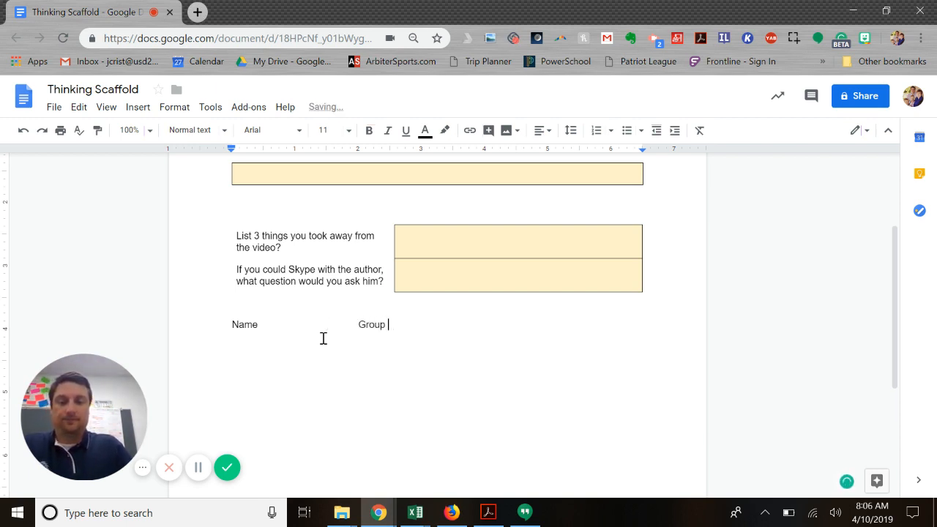
{"action": "type", "text": " #"}
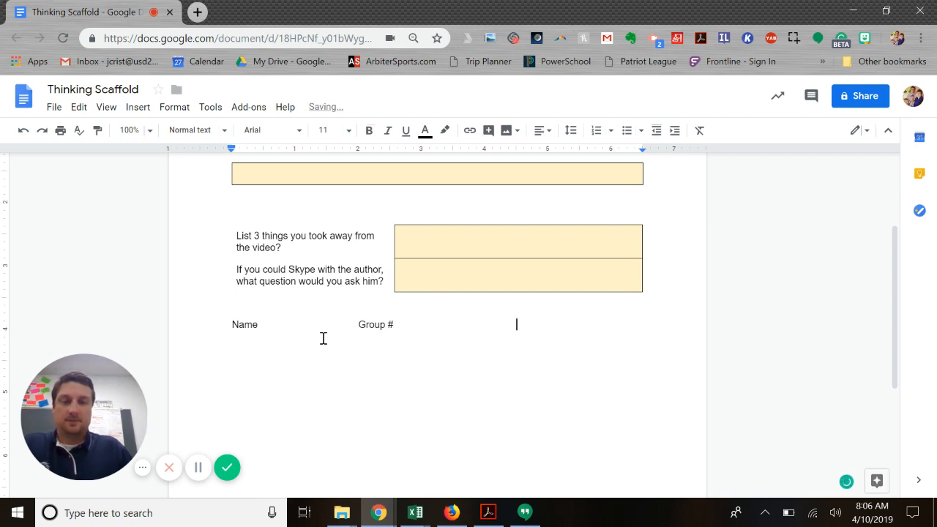
{"action": "type", "text": "T"}
{"action": "type", "text": "opo"}
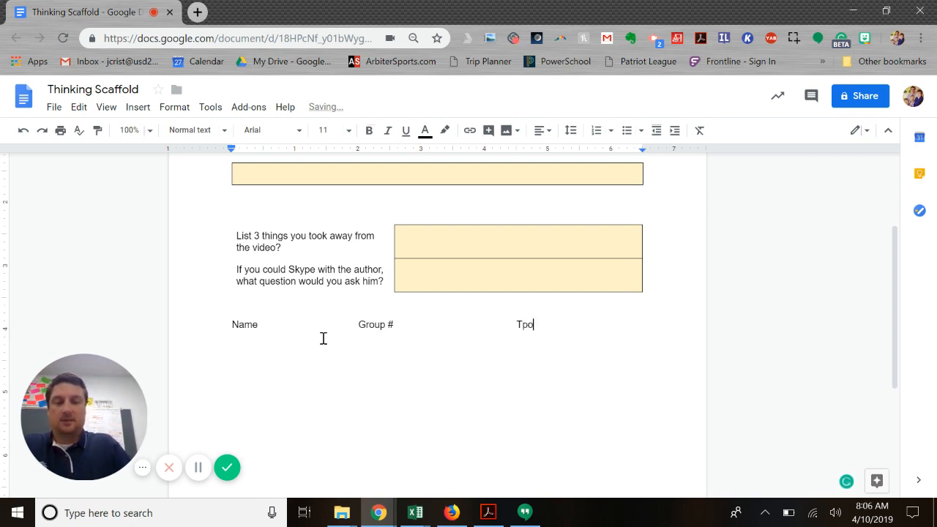
{"action": "key", "text": "BackSpace"}
{"action": "key", "text": "BackSpace"}
{"action": "key", "text": "BackSpace"}
{"action": "type", "text": "opi"}
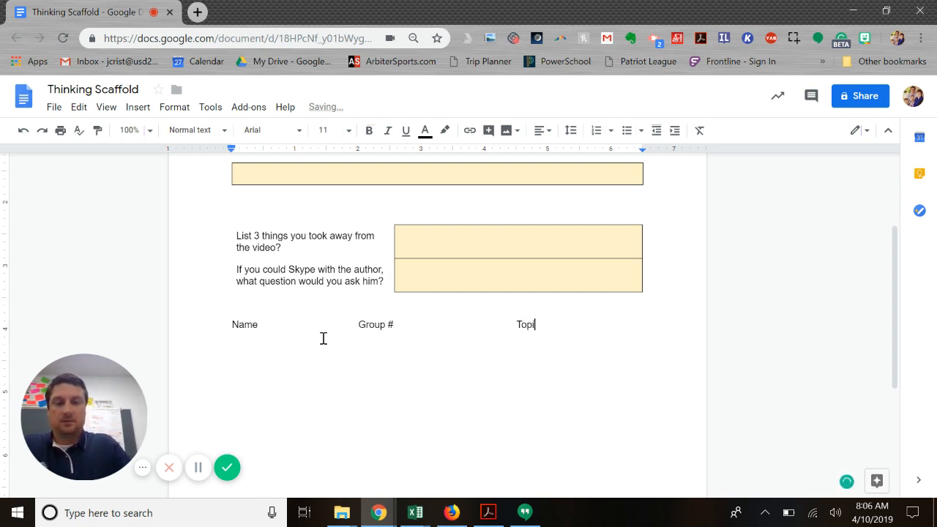
{"action": "type", "text": "c"}
{"action": "key", "text": "Return"}
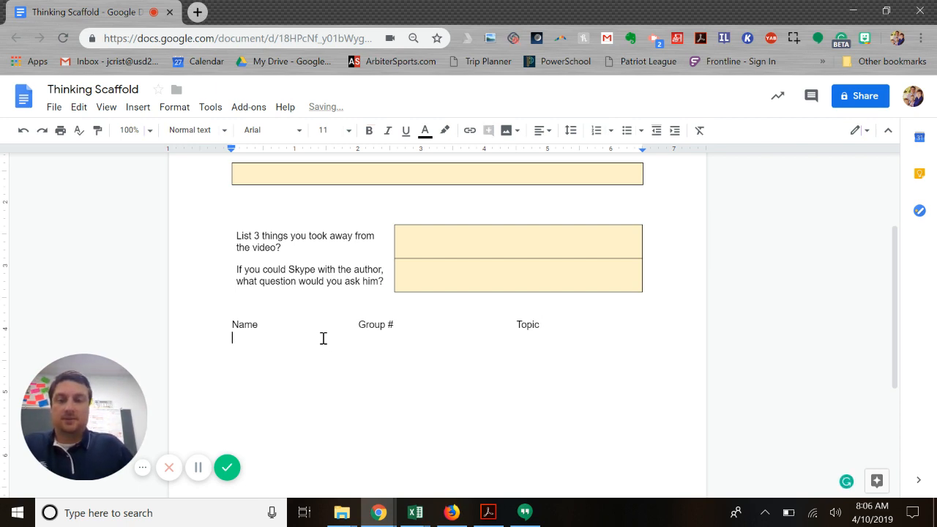
- Enter a sample line under the tabbed headings with a student's first name, group 4 and topic Frogs
{"action": "type", "text": "Joe"}
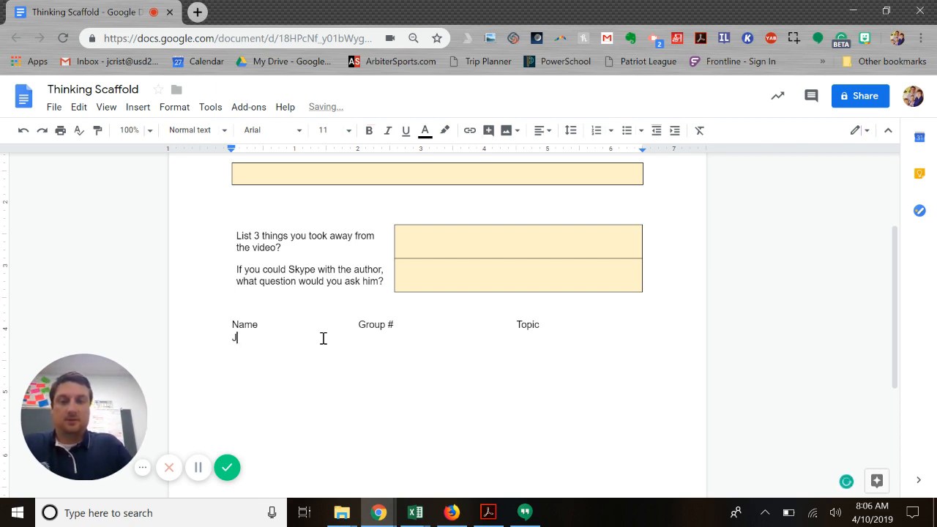
{"action": "key", "text": "Tab"}
{"action": "key", "text": "Tab"}
{"action": "key", "text": "Tab"}
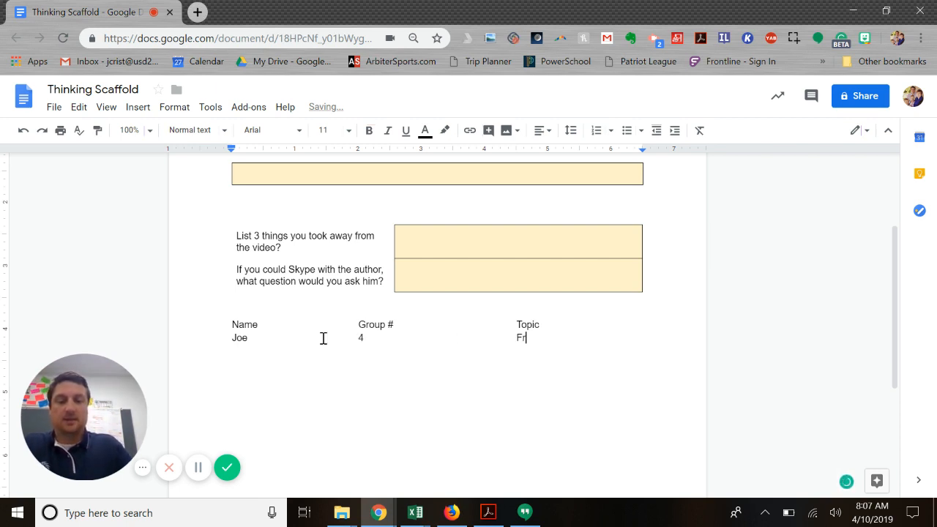
{"action": "type", "text": "ogs"}
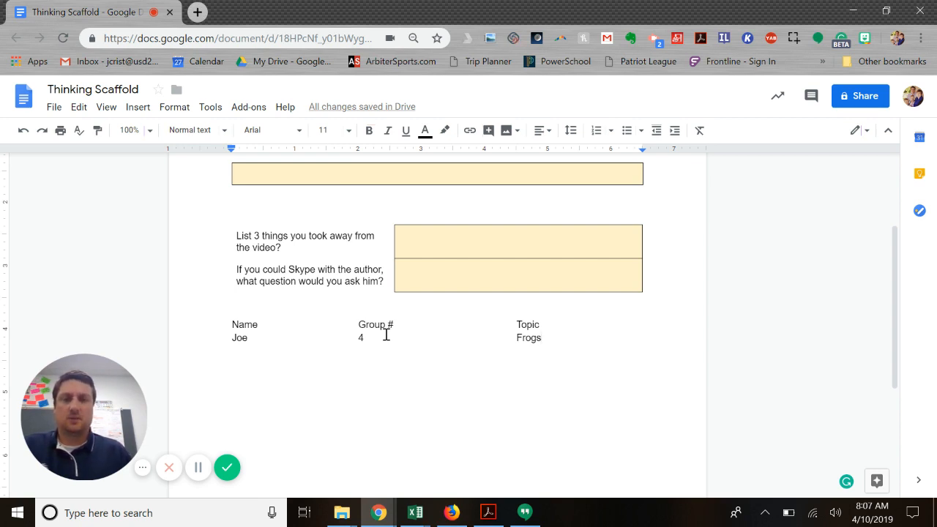
- Add blank lines below the tabbed text and insert a table with three columns and two rows
{"action": "key", "text": "Return"}
{"action": "key", "text": "Return"}
{"action": "key", "text": "Return"}
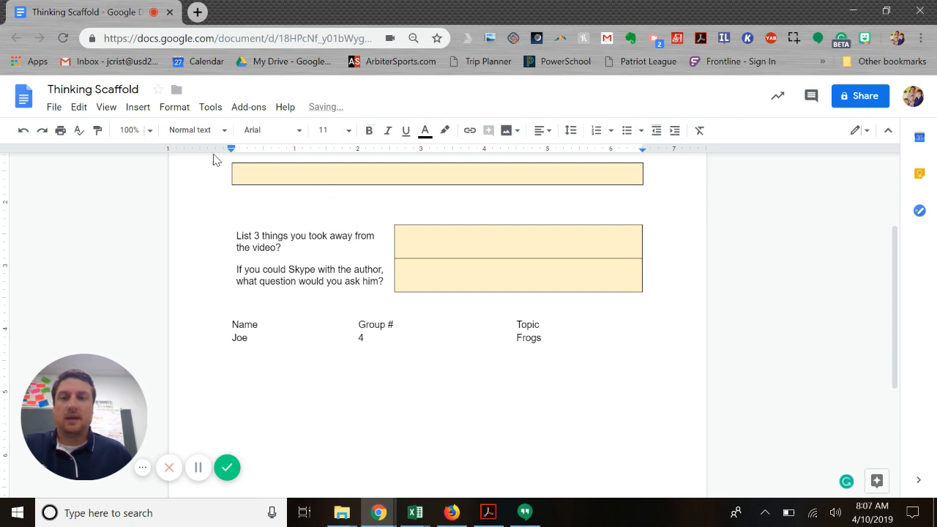
{"action": "left_click", "coordinate": [138, 107]}
{"action": "mouse_move", "coordinate": [251, 156]}
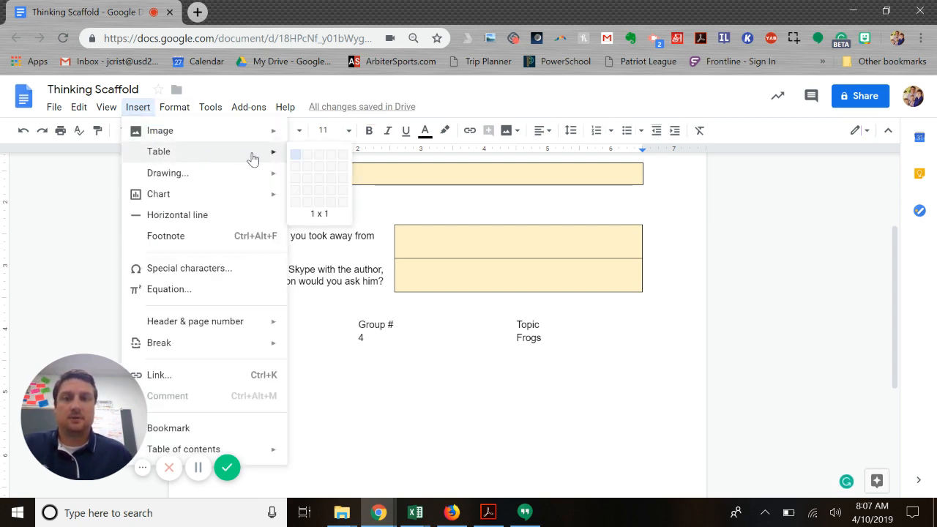
{"action": "left_click", "coordinate": [325, 173]}
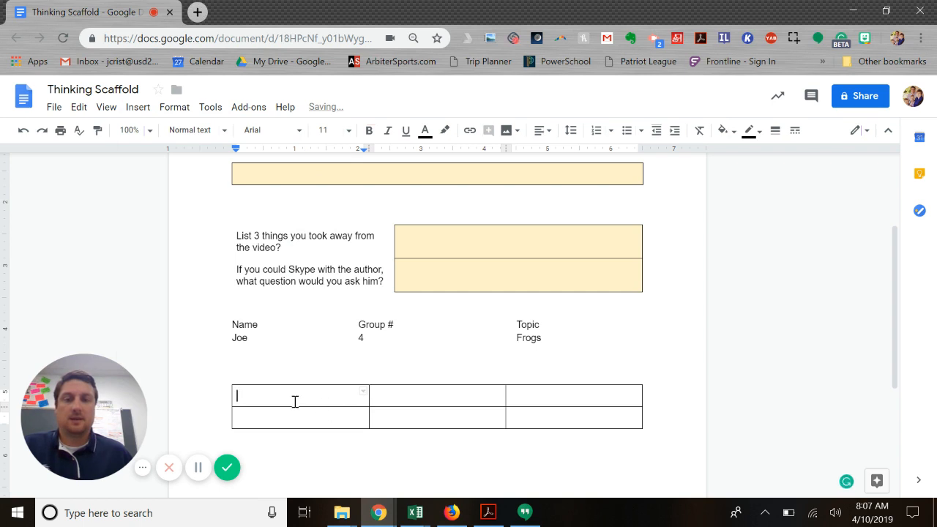
- Enter the headings Name, Group # and Topic across the first row of the new table
{"action": "type", "text": "Name"}
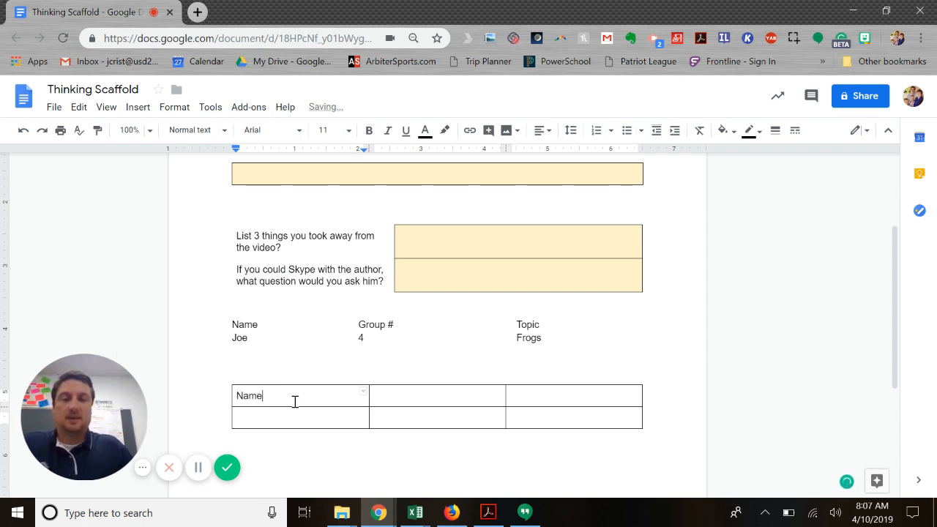
{"action": "key", "text": "Tab"}
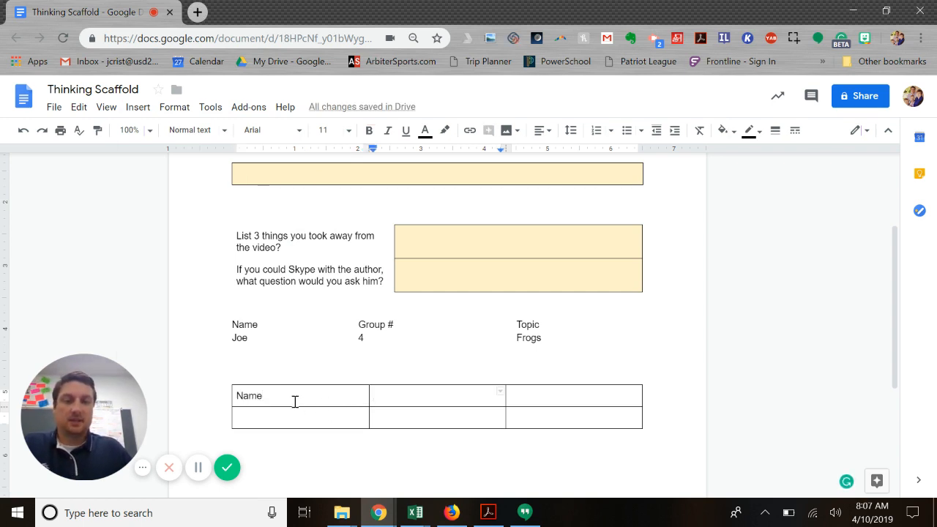
{"action": "type", "text": "Group #"}
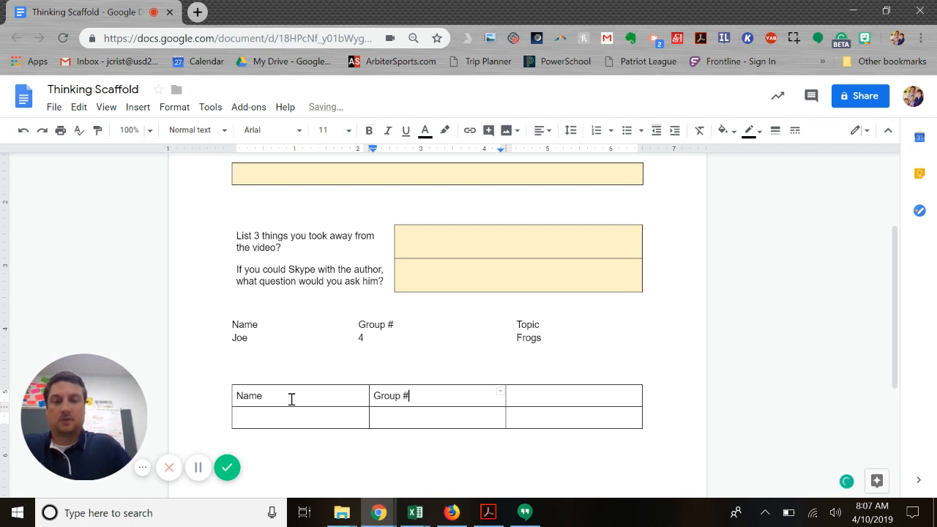
{"action": "key", "text": "Tab"}
{"action": "type", "text": "T"}
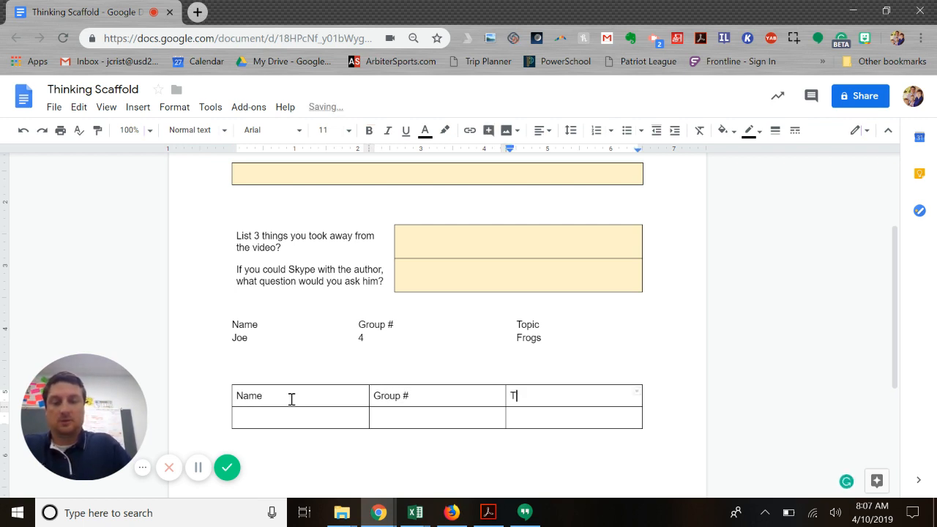
{"action": "type", "text": "opic"}
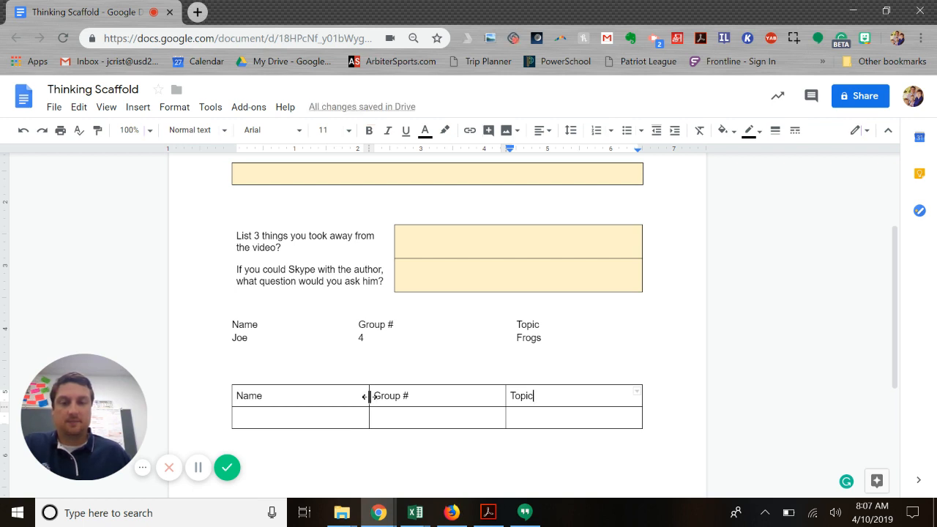
- Narrow the Name column and widen the Group # column so their edges line up with the tabbed text above
{"action": "left_click_drag", "start_coordinate": [366, 398], "coordinate": [356, 396]}
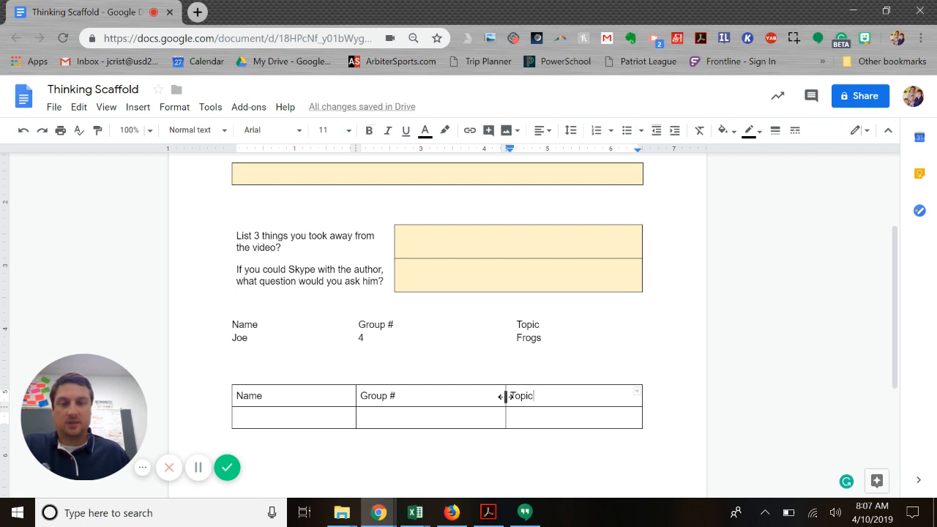
{"action": "left_click_drag", "start_coordinate": [505, 396], "coordinate": [517, 397]}
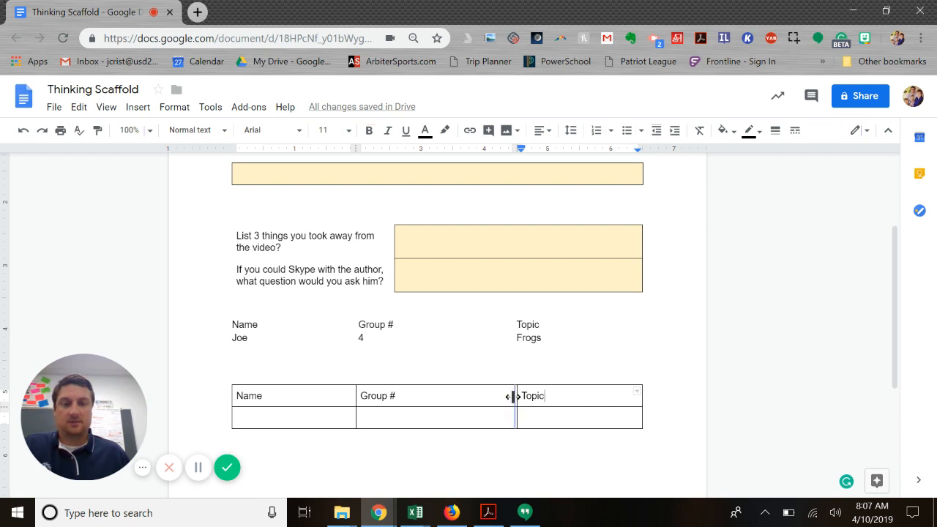
{"action": "left_click_drag", "start_coordinate": [513, 396], "coordinate": [512, 402]}
- Fill the second row with the student's first name, 4 and Frogs, and add an empty third row
{"action": "left_click", "coordinate": [318, 416]}
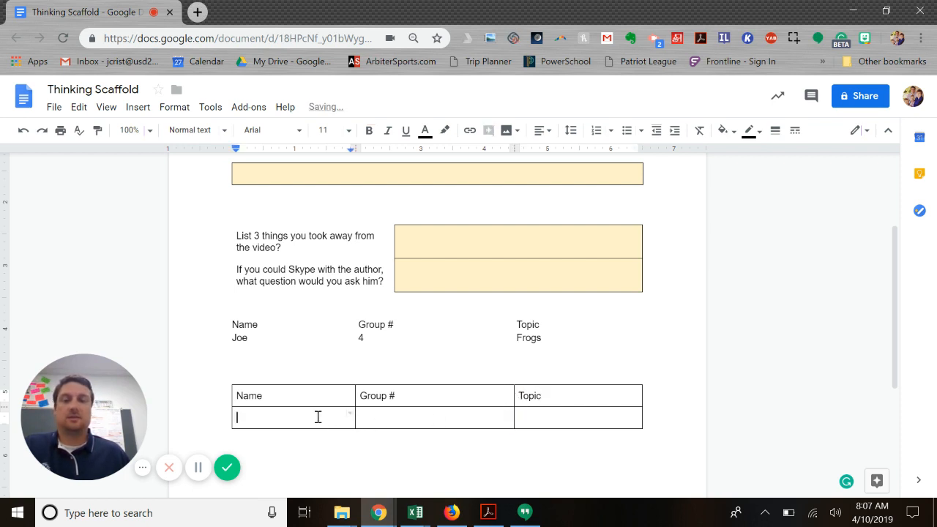
{"action": "type", "text": "Joe"}
{"action": "key", "text": "Tab"}
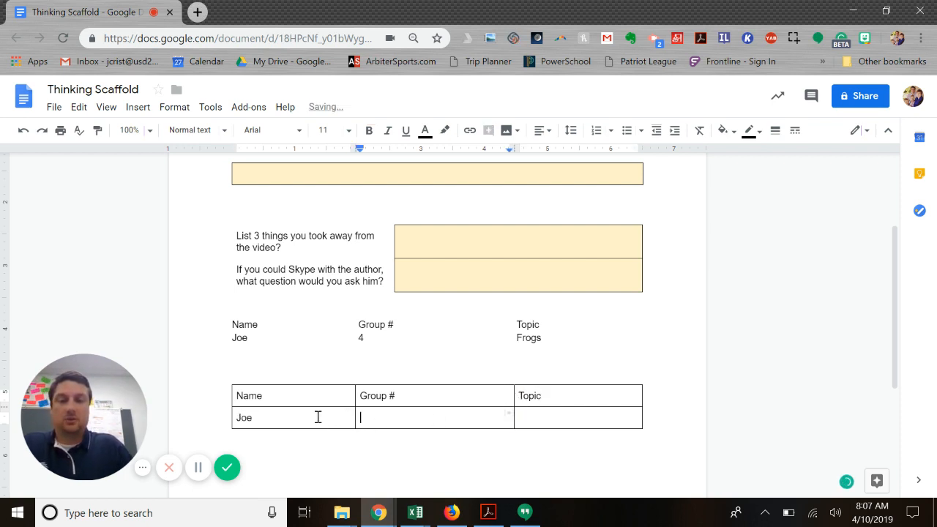
{"action": "type", "text": "4"}
{"action": "key", "text": "Tab"}
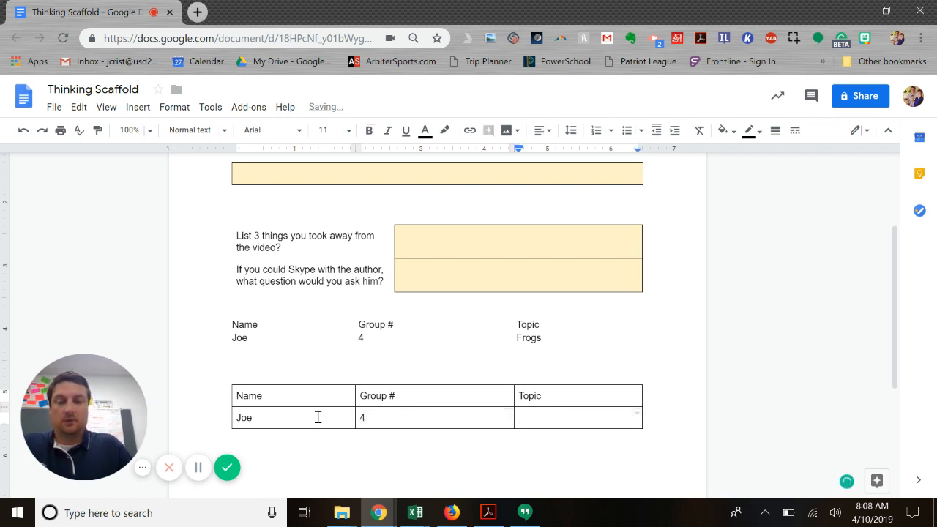
{"action": "type", "text": "Frogs"}
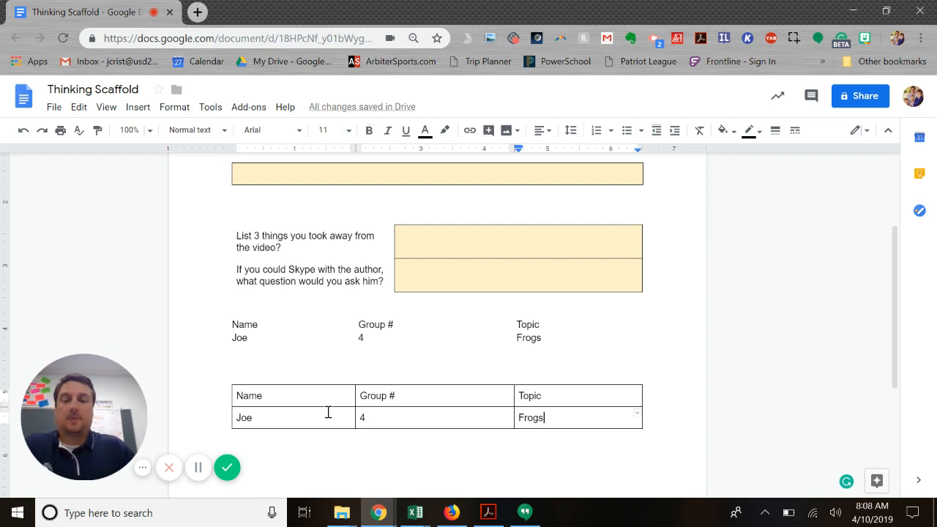
{"action": "key", "text": "Tab"}
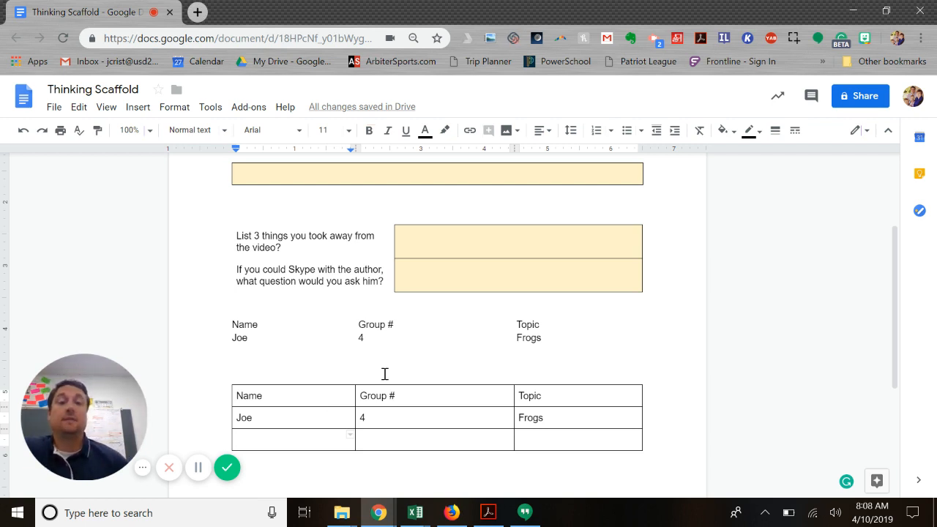
- Shade the table's header row with Name, Group # and Topic light orange
{"action": "left_click", "coordinate": [249, 395]}
{"action": "left_click_drag", "start_coordinate": [259, 395], "coordinate": [531, 395]}
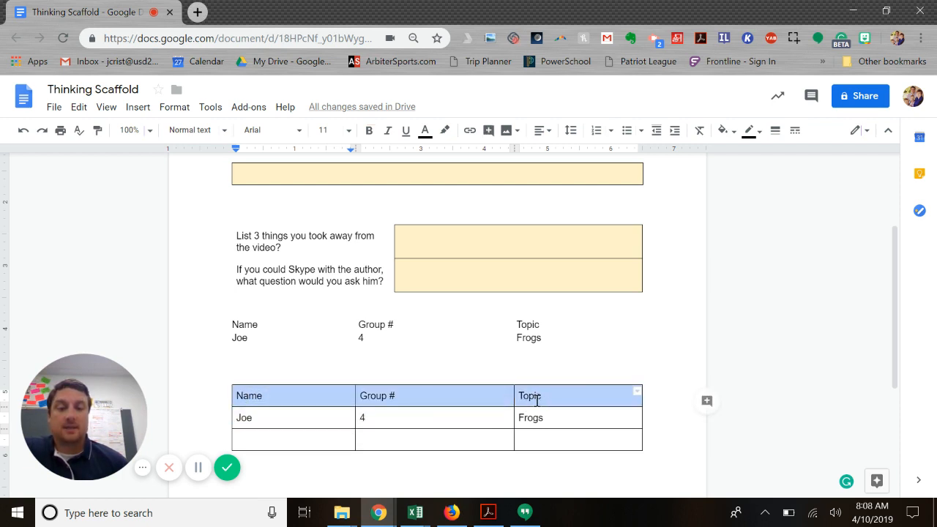
{"action": "left_click", "coordinate": [725, 131]}
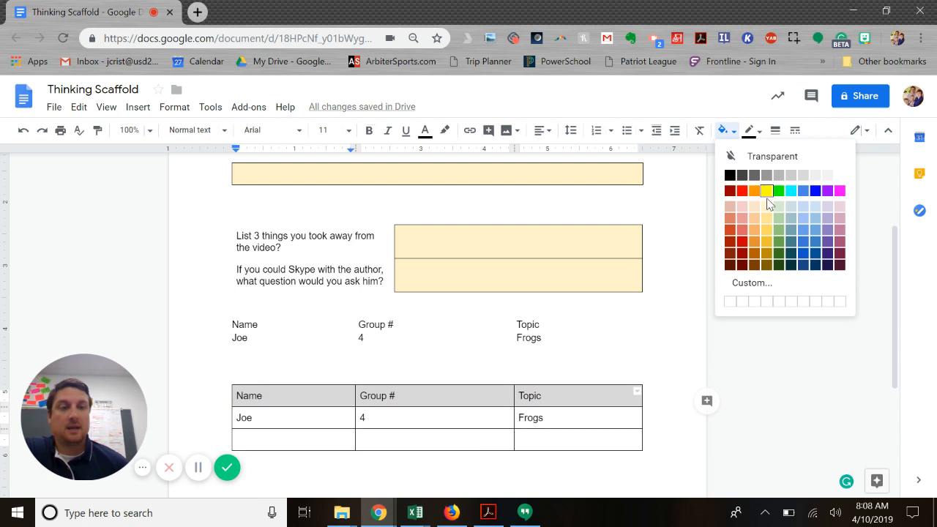
{"action": "left_click", "coordinate": [754, 238]}
- Set the borders of the two rows below the header row to white
{"action": "left_click", "coordinate": [372, 419]}
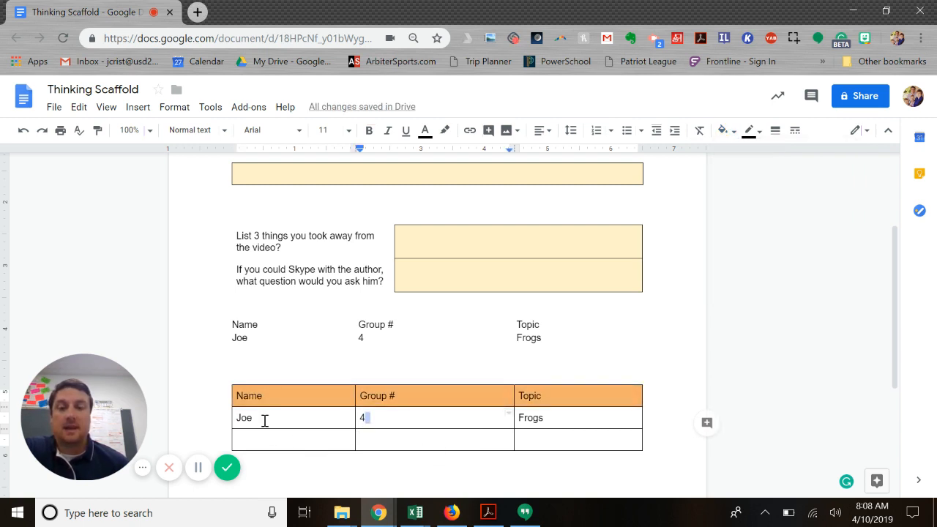
{"action": "left_click_drag", "start_coordinate": [265, 419], "coordinate": [573, 422]}
{"action": "left_click", "coordinate": [753, 131]}
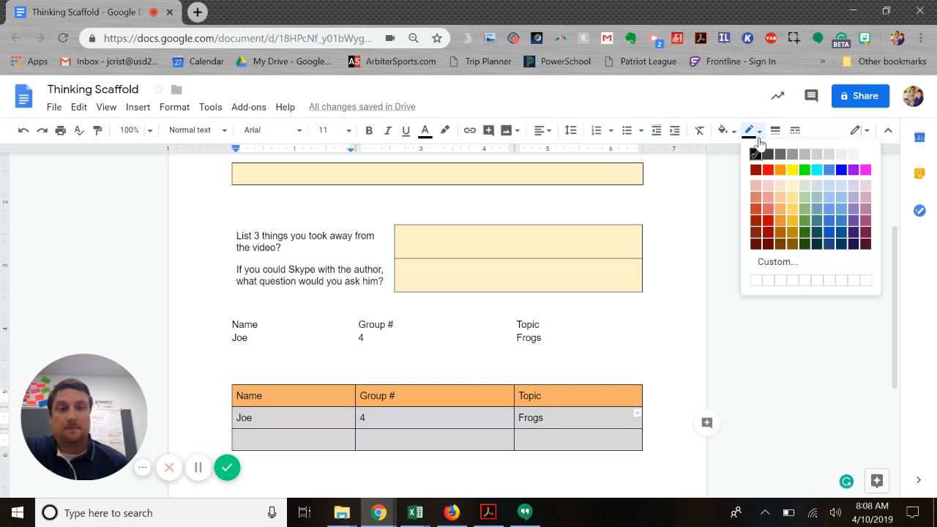
{"action": "left_click", "coordinate": [863, 153]}
{"action": "left_click", "coordinate": [527, 462]}
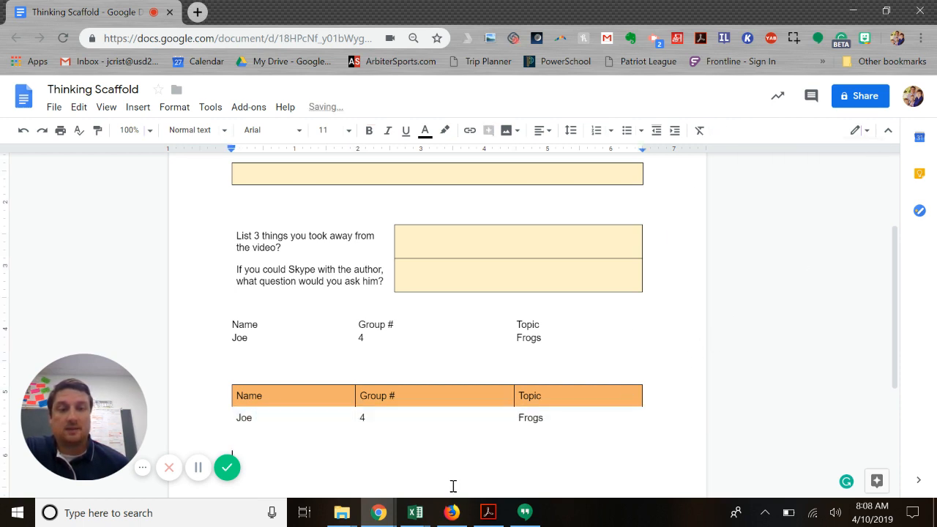
- Set the borders of the orange header row back to black
{"action": "left_click_drag", "start_coordinate": [292, 395], "coordinate": [556, 386]}
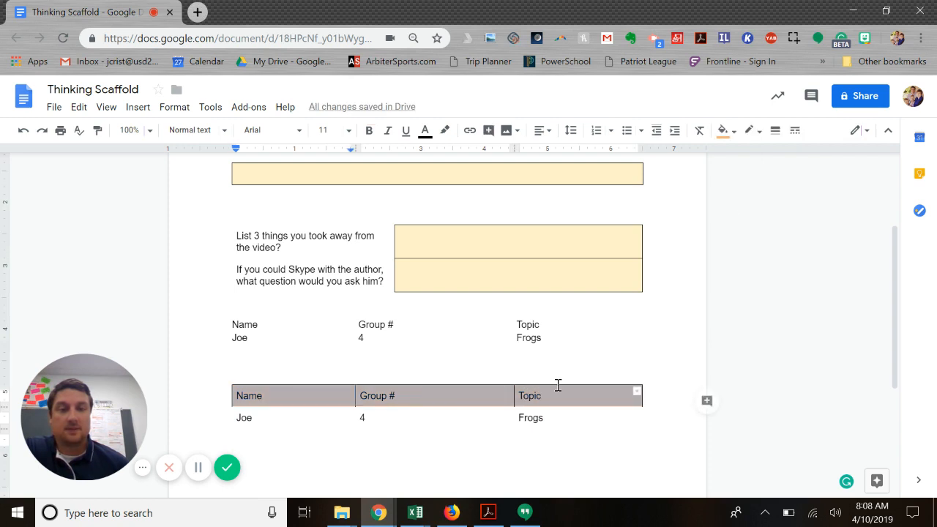
{"action": "left_click", "coordinate": [750, 131]}
{"action": "left_click", "coordinate": [755, 153]}
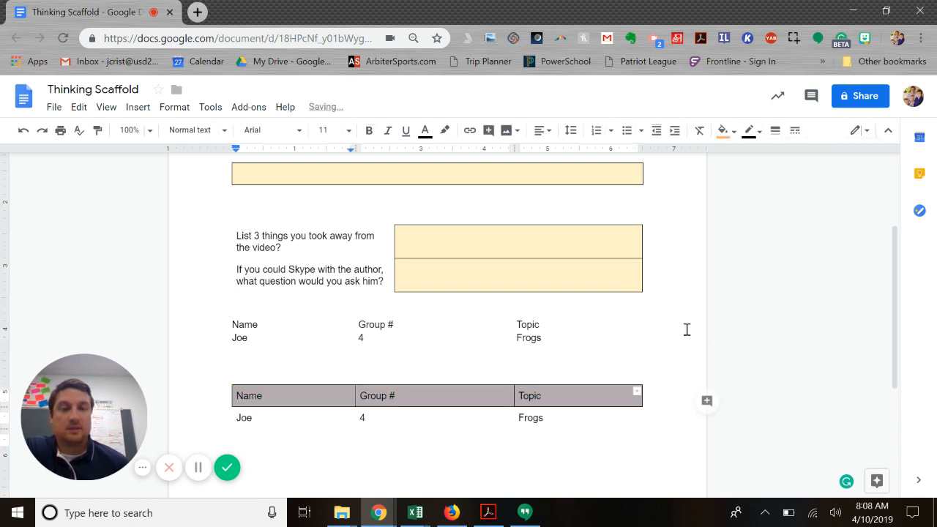
{"action": "left_click", "coordinate": [324, 448]}
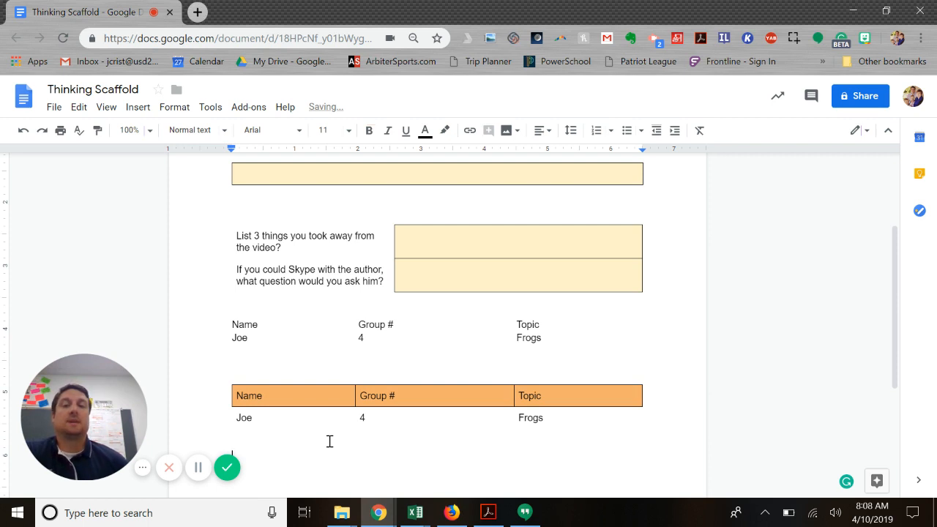